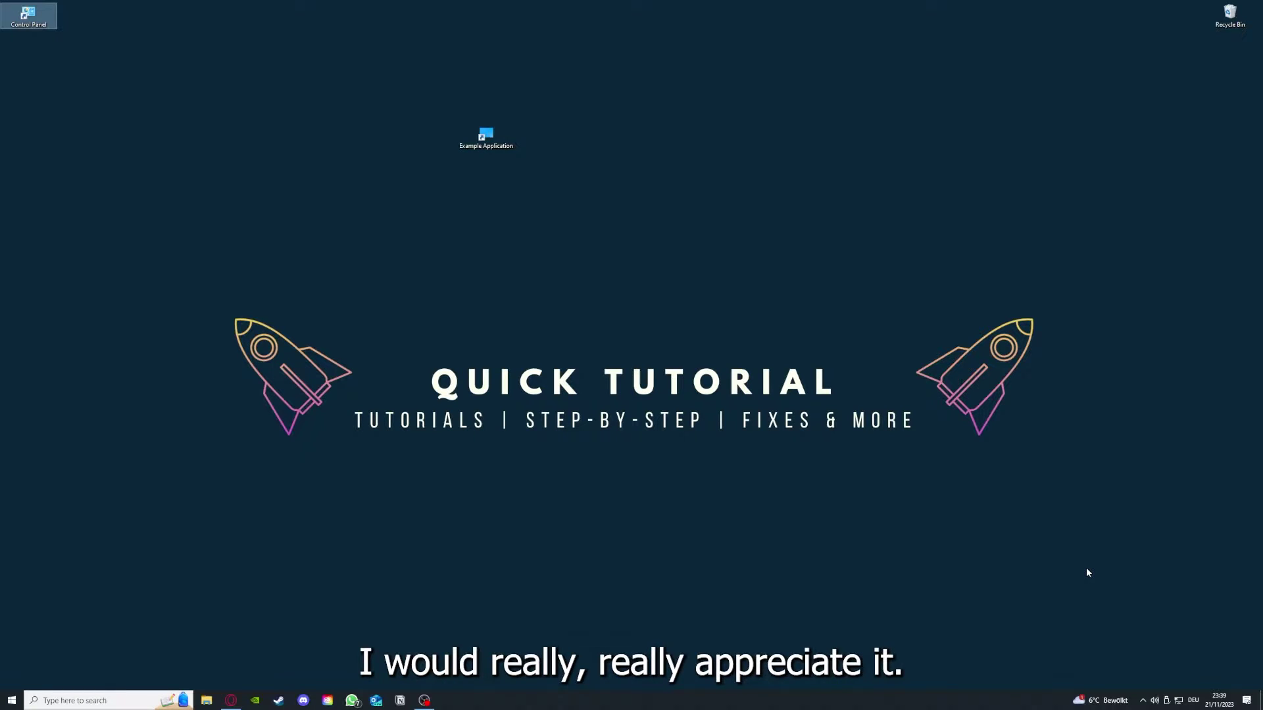
# - Clear the desktop selection, select the Example Application shortcut and close the Desktop folder window
pyautogui.click(896, 473)
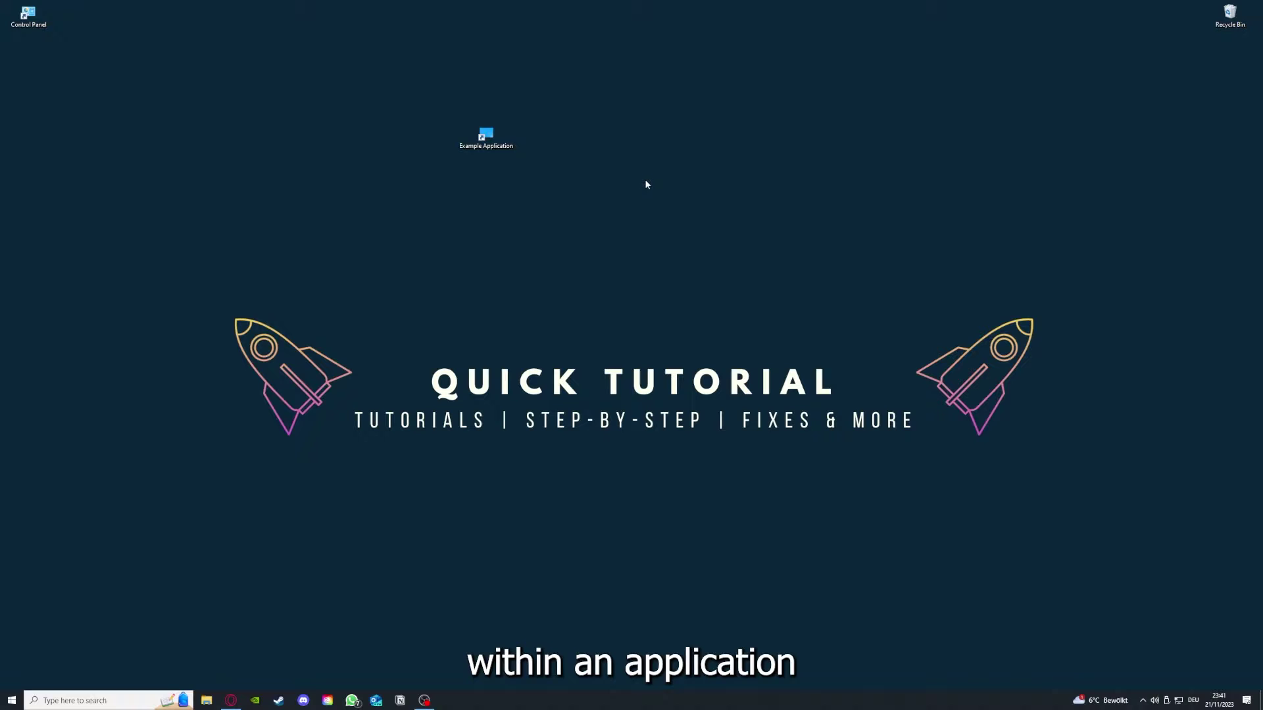
pyautogui.moveTo(166, 245); pyautogui.dragTo(1068, 525)
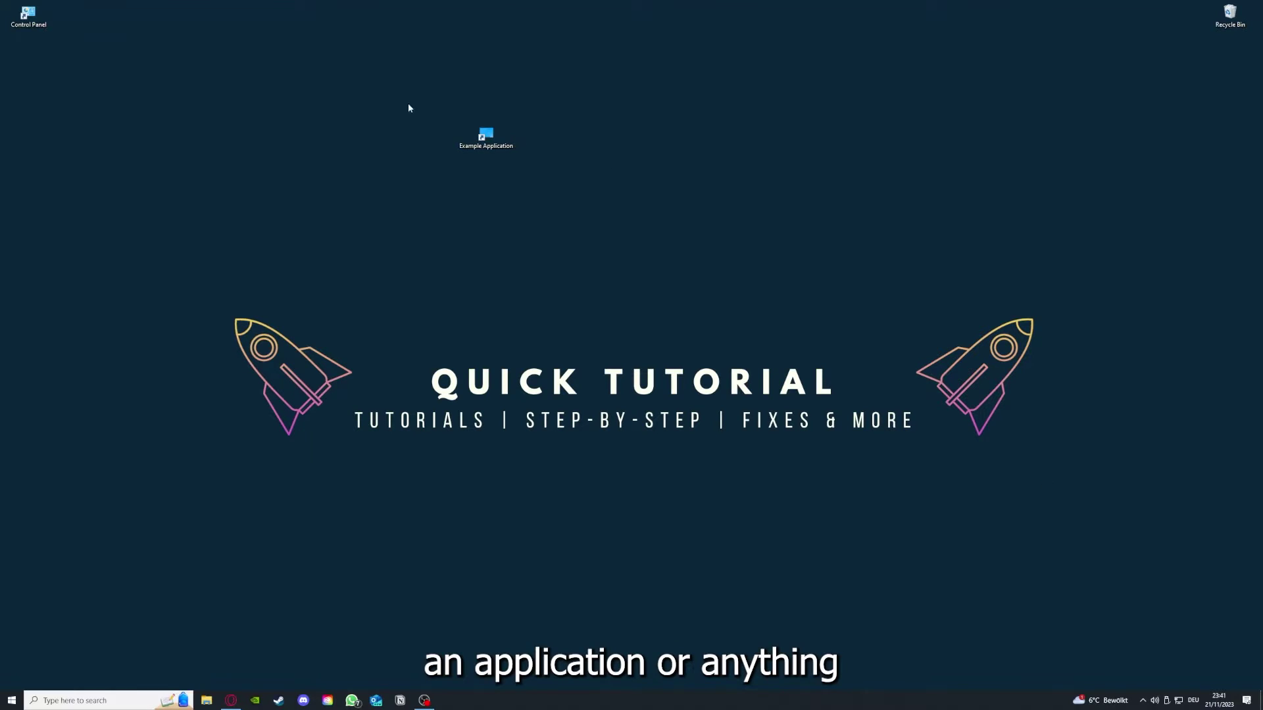
pyautogui.moveTo(166, 246); pyautogui.dragTo(1046, 518)
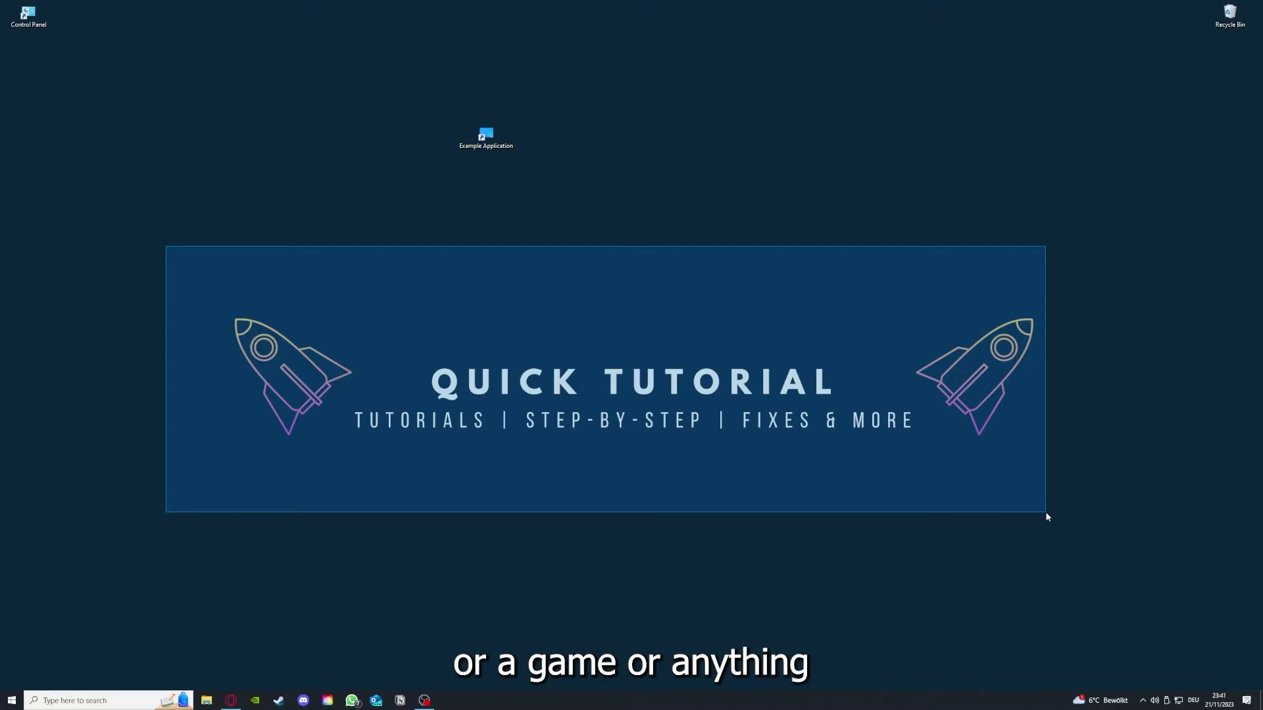
pyautogui.moveTo(1047, 518); pyautogui.dragTo(1067, 533)
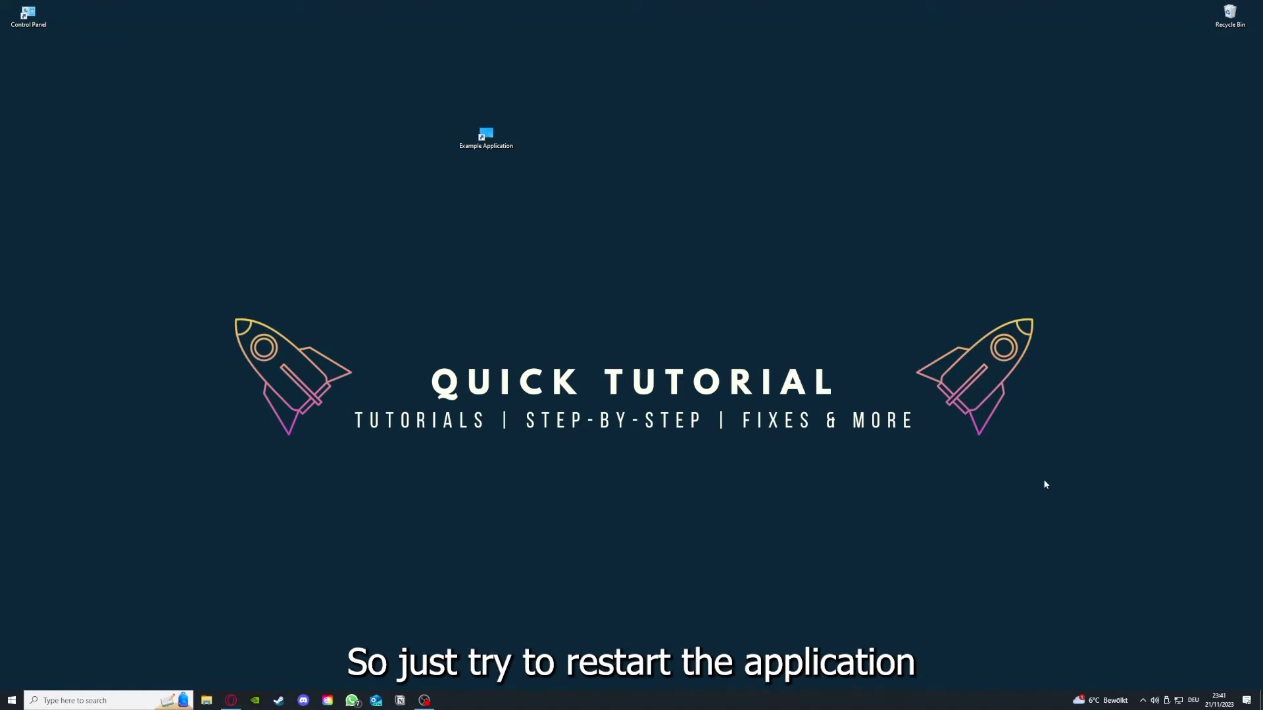
pyautogui.click(485, 138)
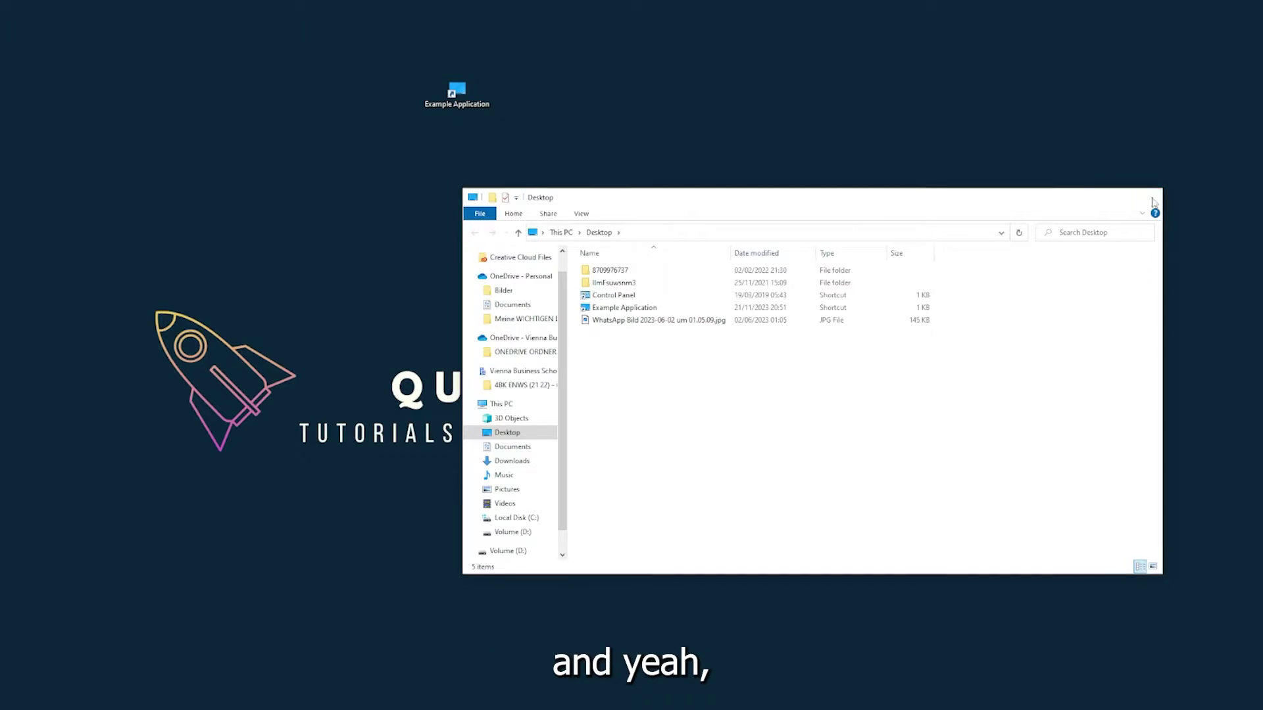
pyautogui.click(1148, 198)
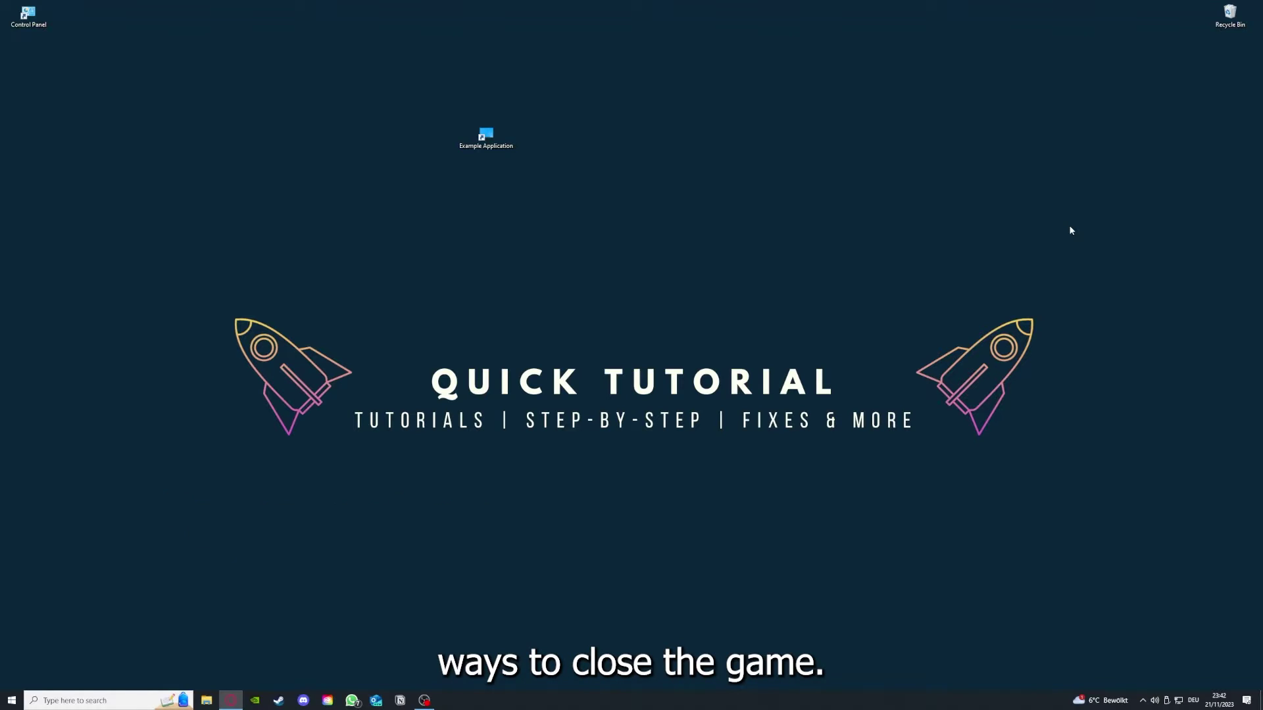
# - Launch Task Manager from the taskbar, then end its own process to close it
pyautogui.rightClick(474, 701)
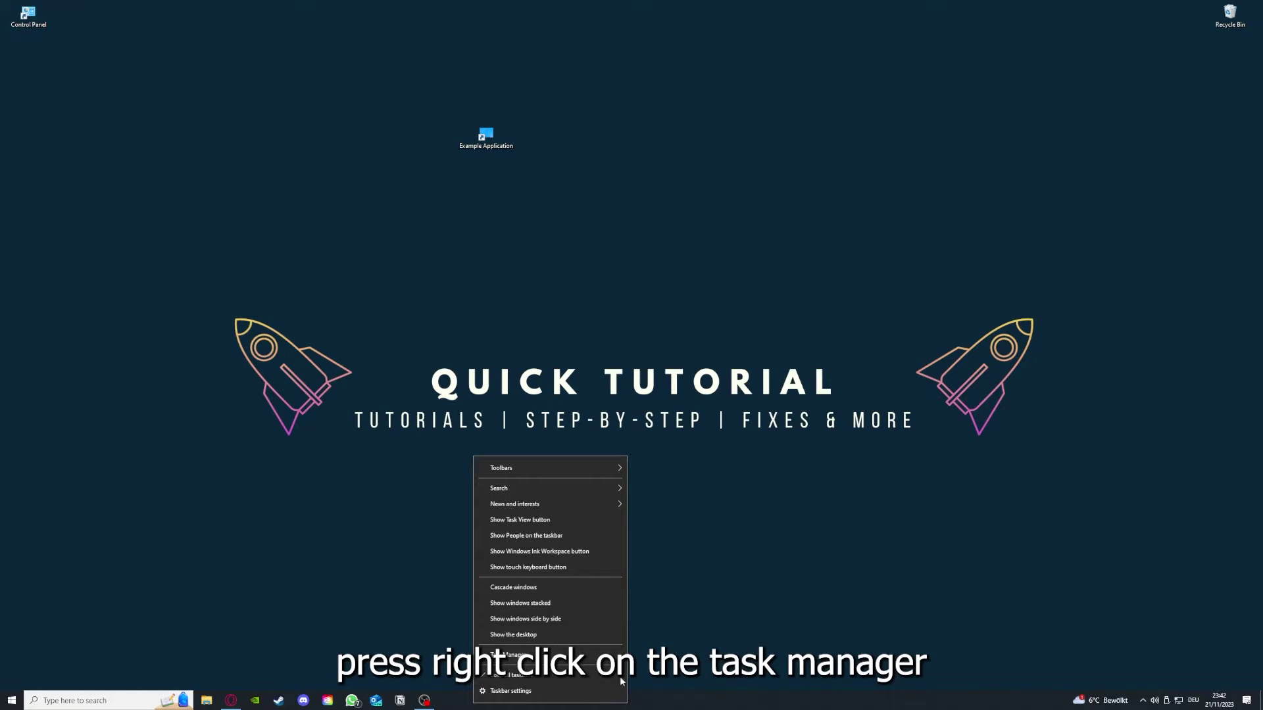
pyautogui.click(565, 657)
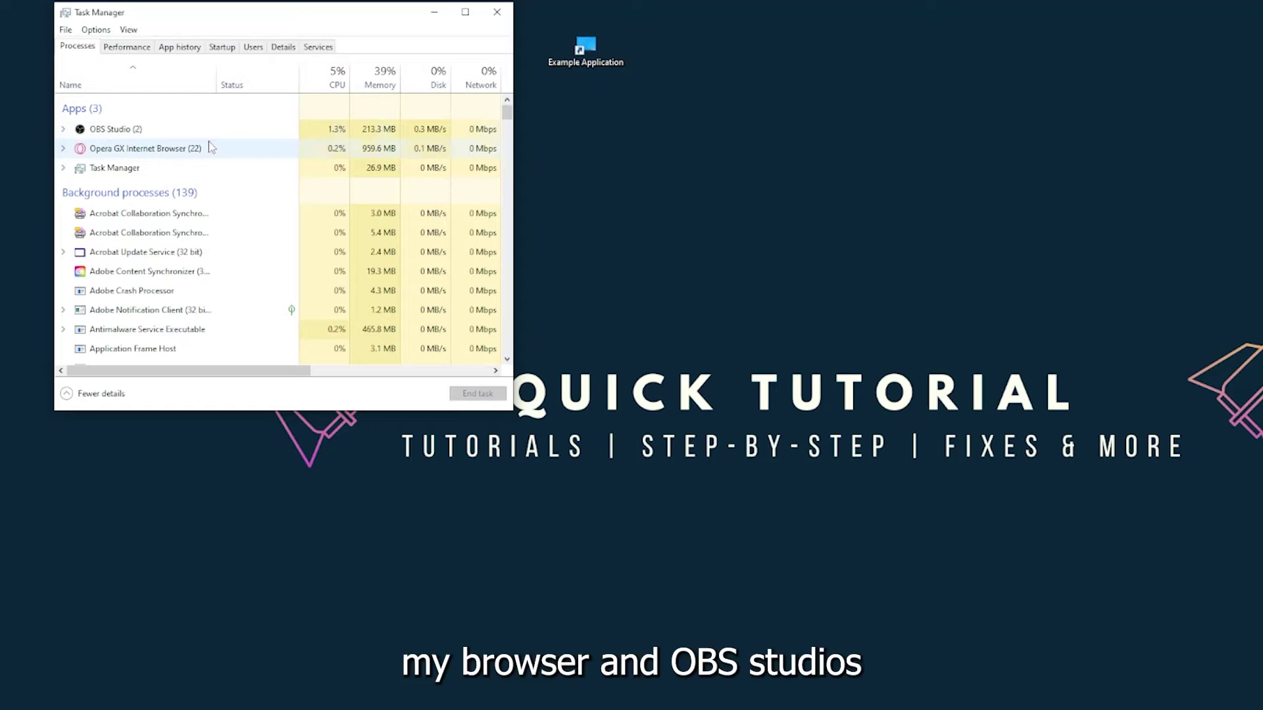
pyautogui.click(237, 172)
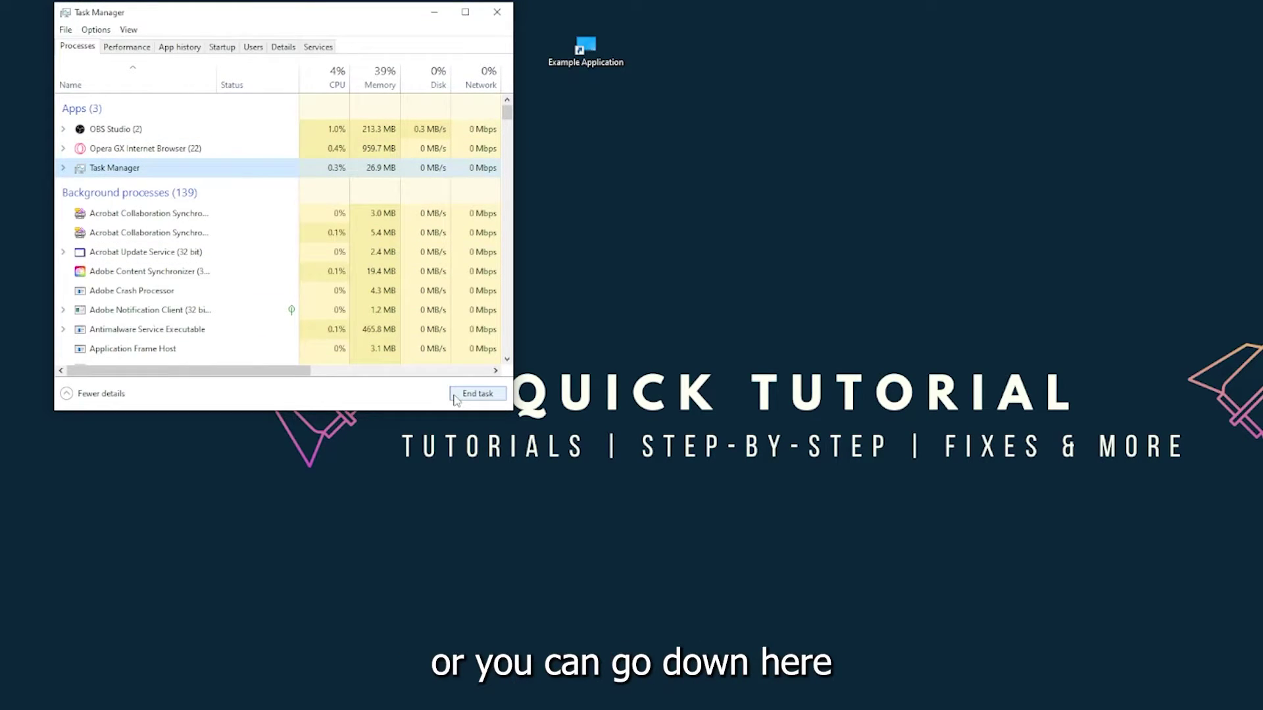
pyautogui.click(477, 394)
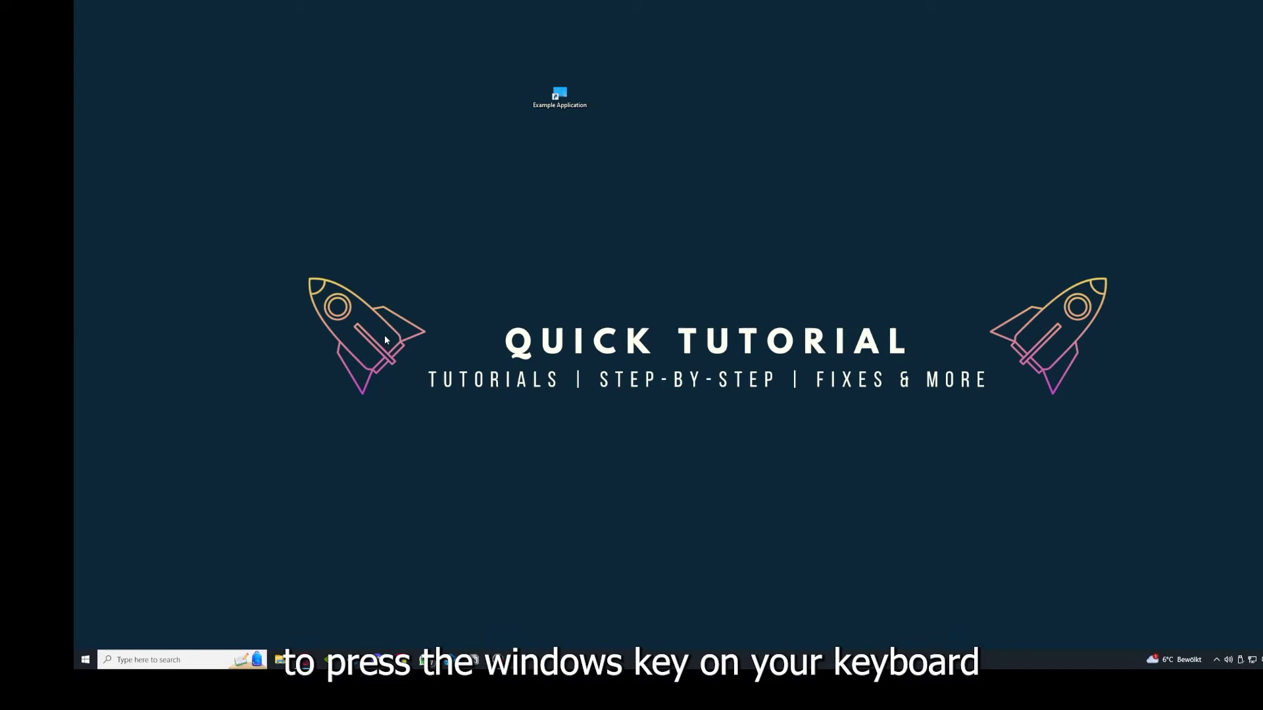
# - Bring up the Start menu power options, then dismiss them without restarting
pyautogui.press('super')
pyautogui.press('super')
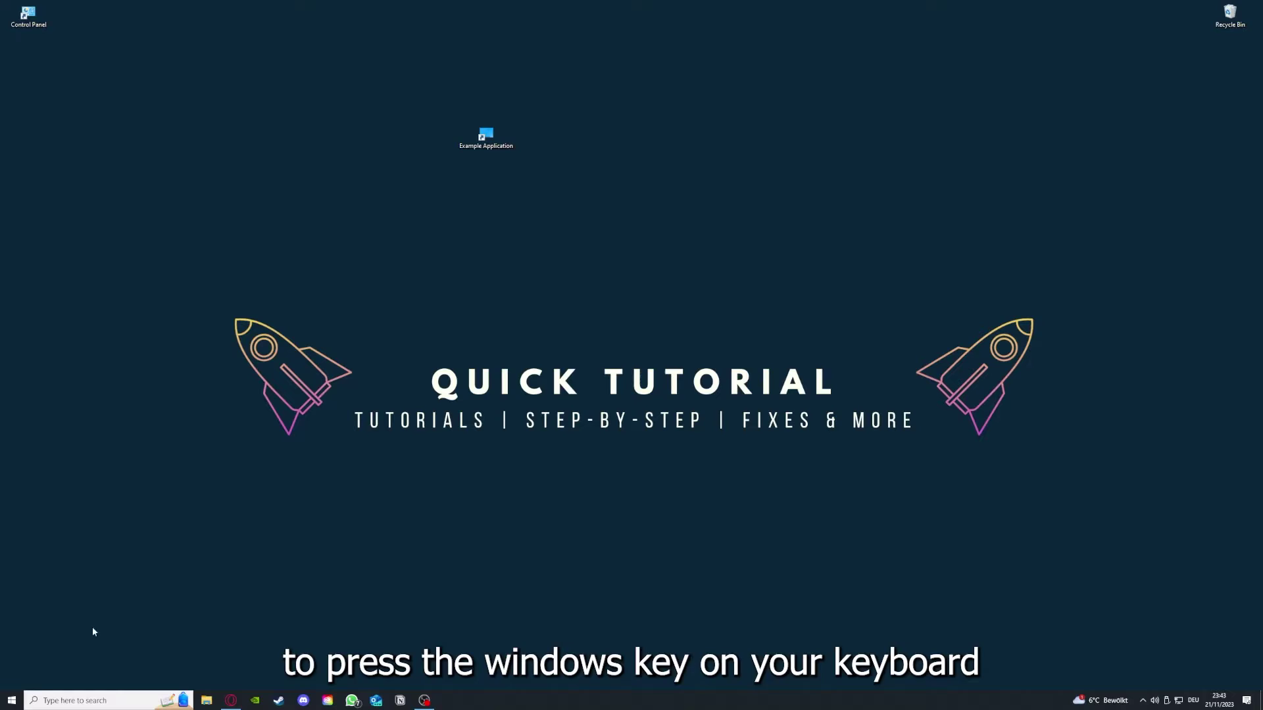
pyautogui.click(14, 695)
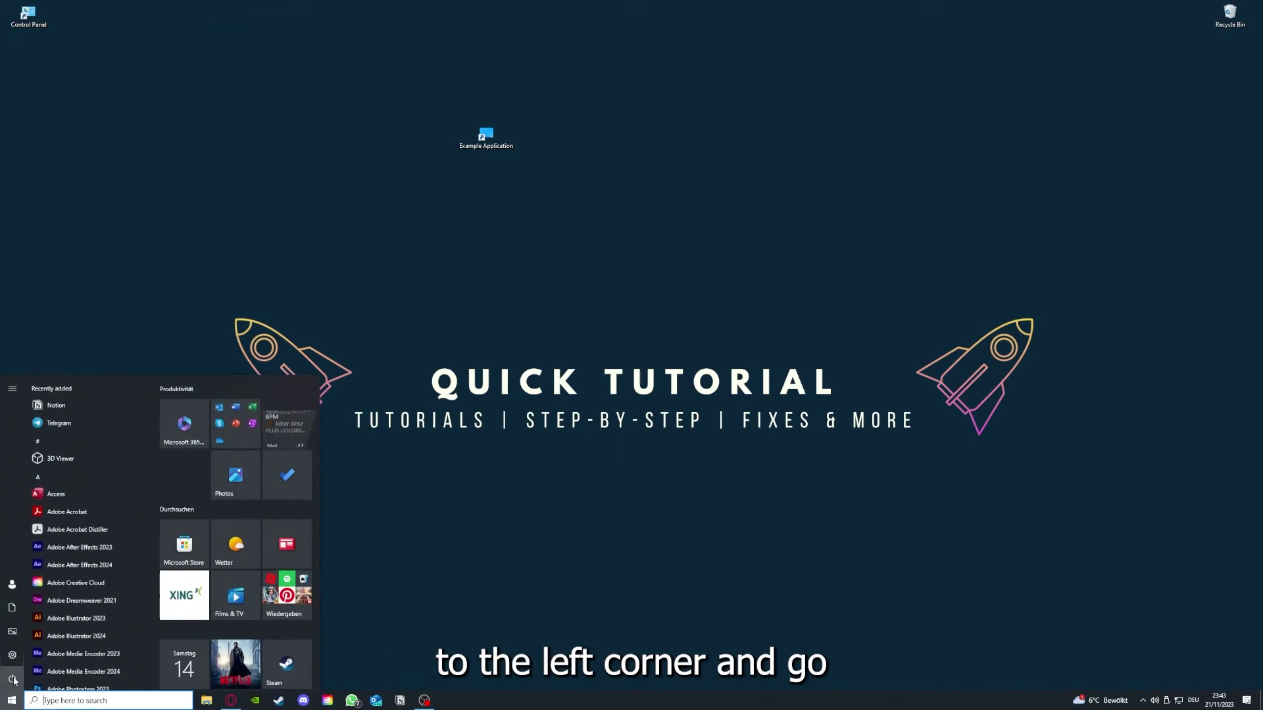
pyautogui.moveTo(13, 680)
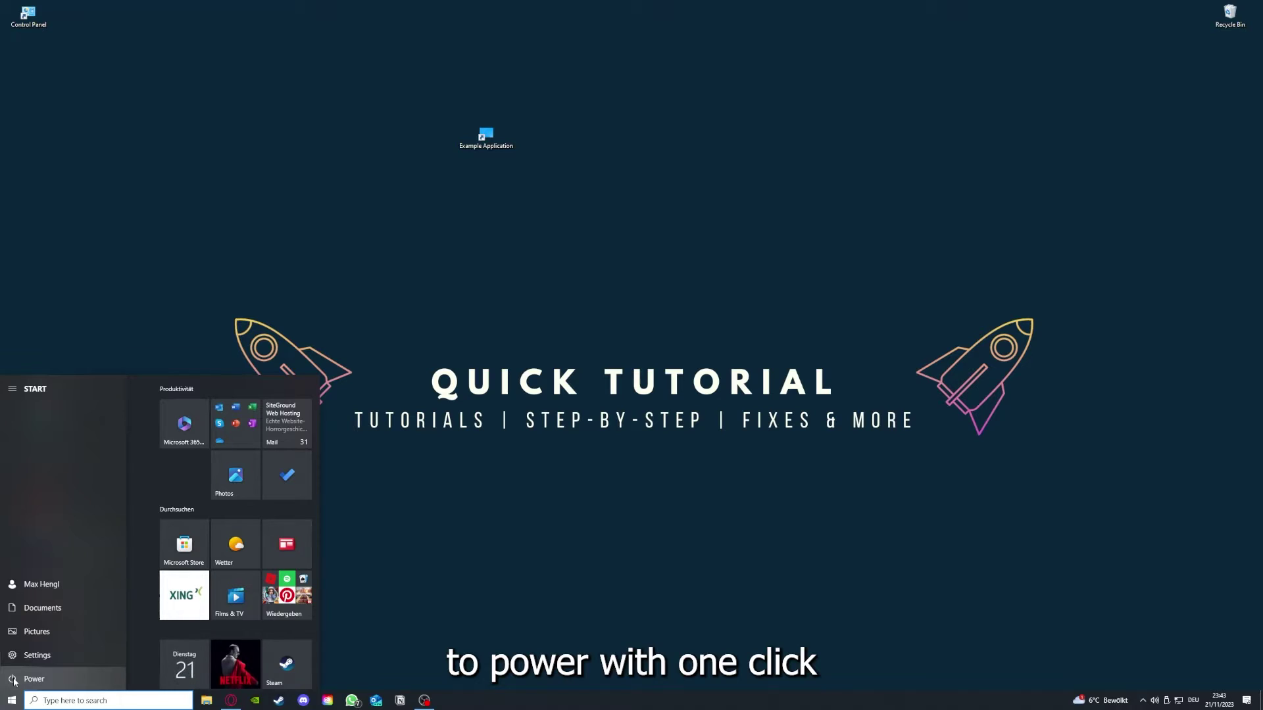
pyautogui.click(15, 680)
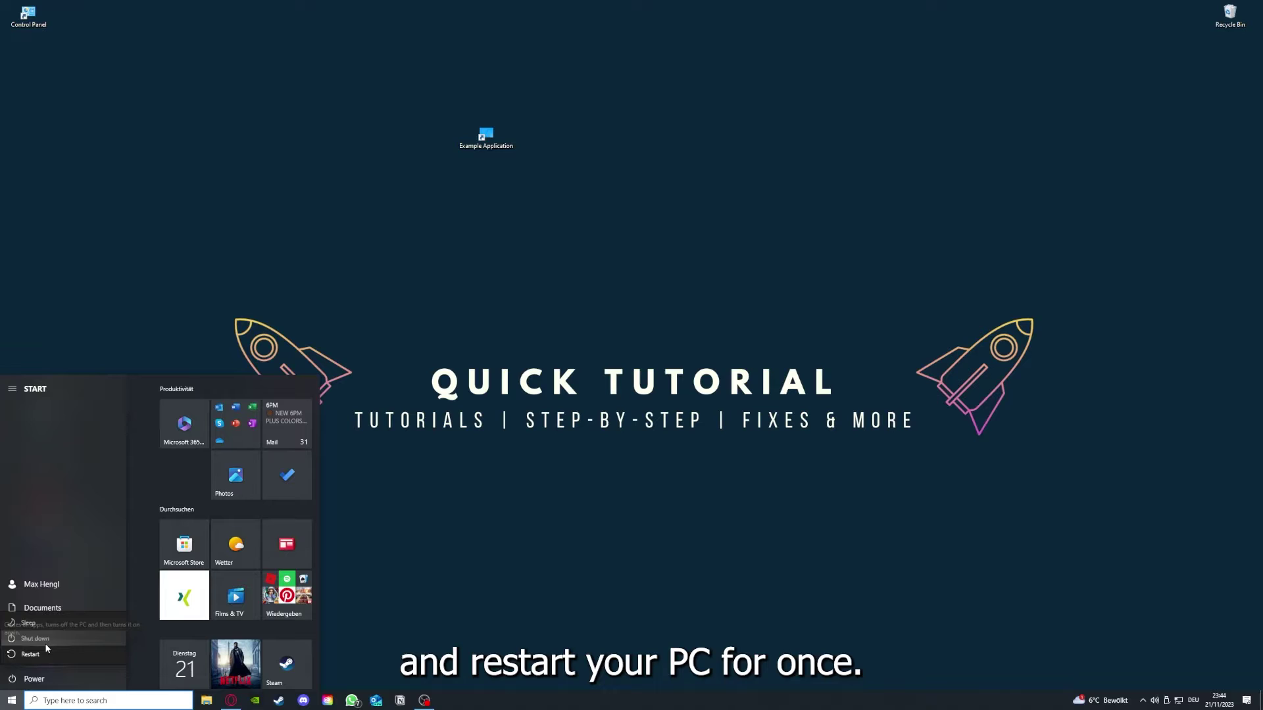
pyautogui.click(499, 504)
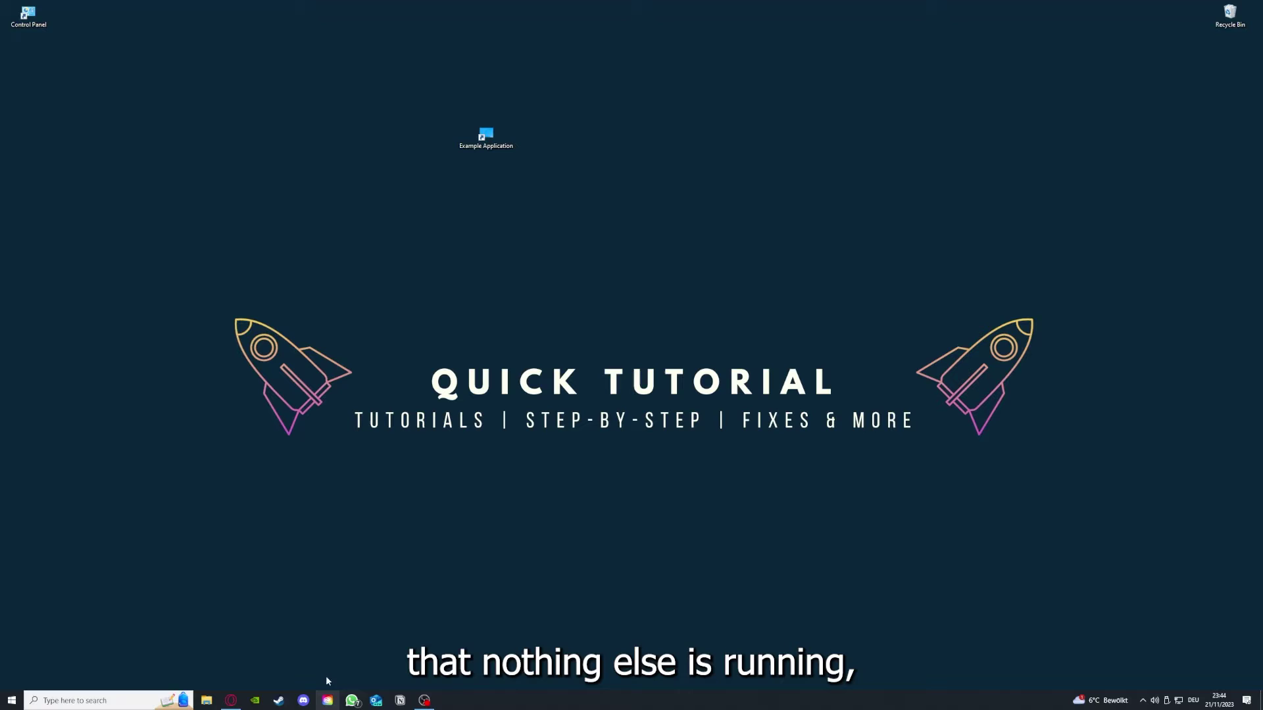
# - Reopen Task Manager on its Startup tab and maximize the window
pyautogui.rightClick(490, 700)
pyautogui.click(517, 663)
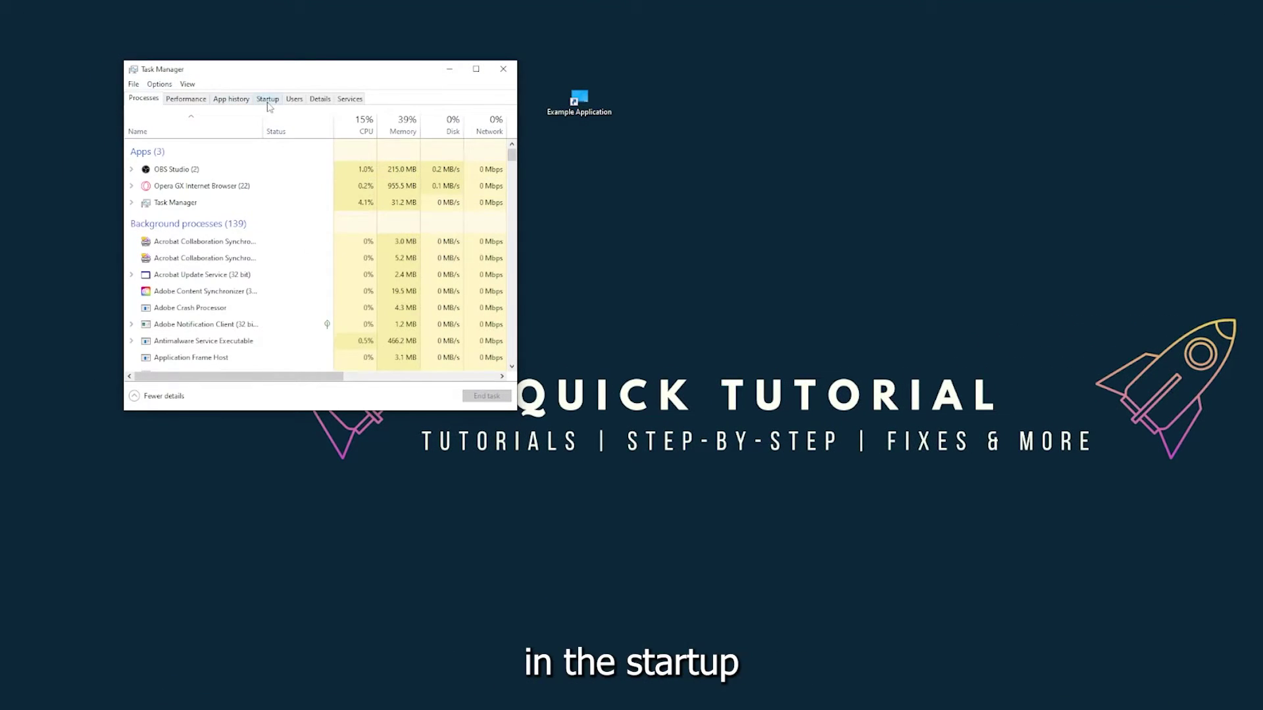
pyautogui.click(268, 100)
pyautogui.scroll(-3, 276, 276)
pyautogui.scroll(3, 263, 329)
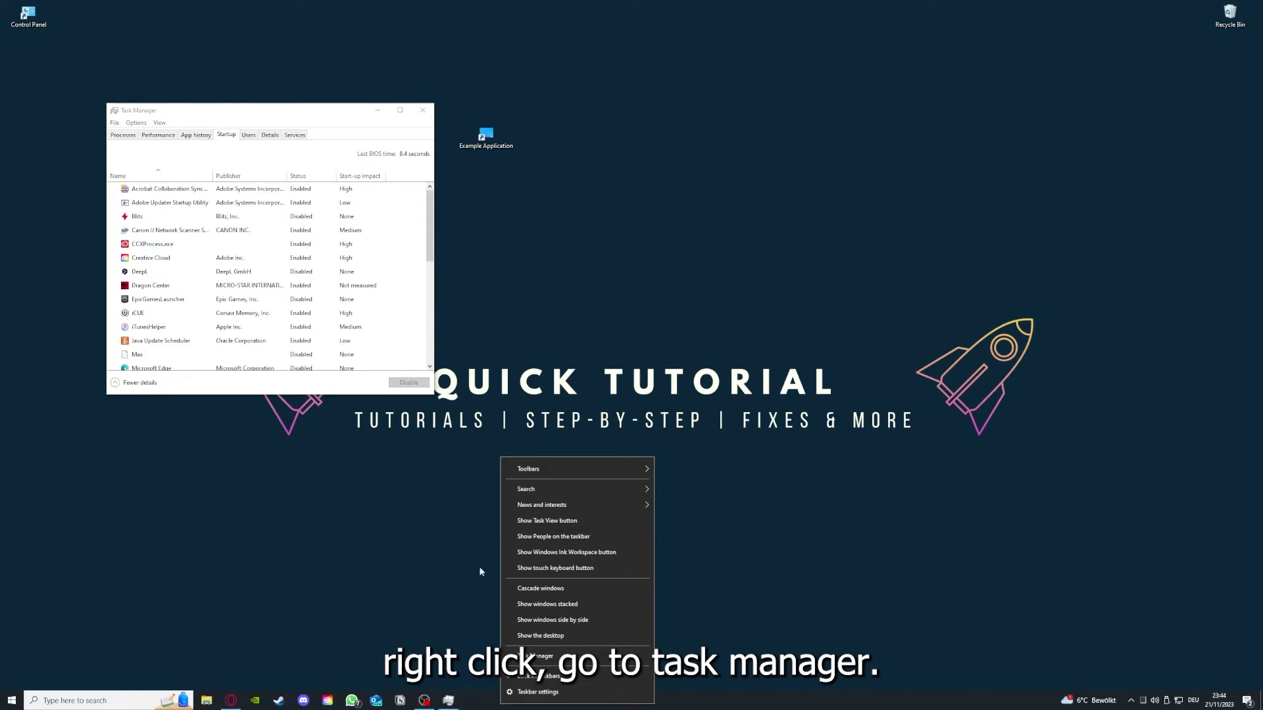
pyautogui.click(539, 656)
pyautogui.click(400, 110)
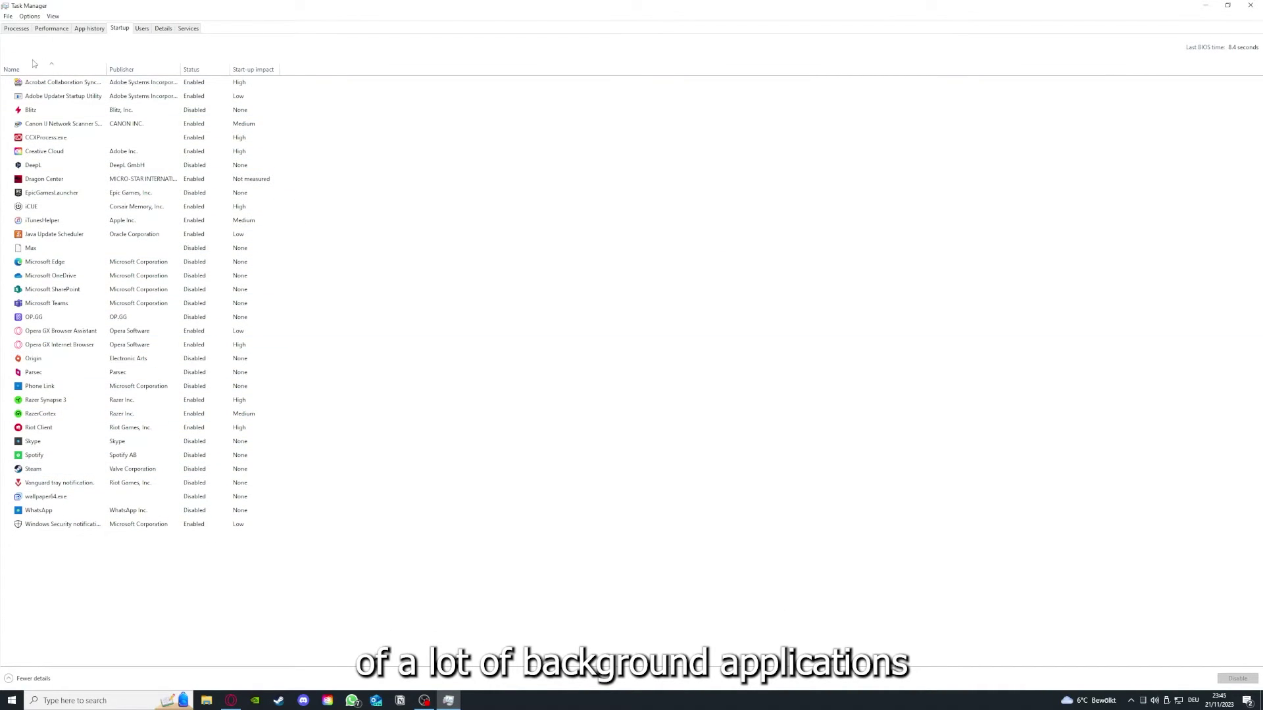
# - Check the Acrobat, CCXProcess, OneDrive, SharePoint and Phone Link startup entries, ending on iTunesHelper
pyautogui.rightClick(205, 83)
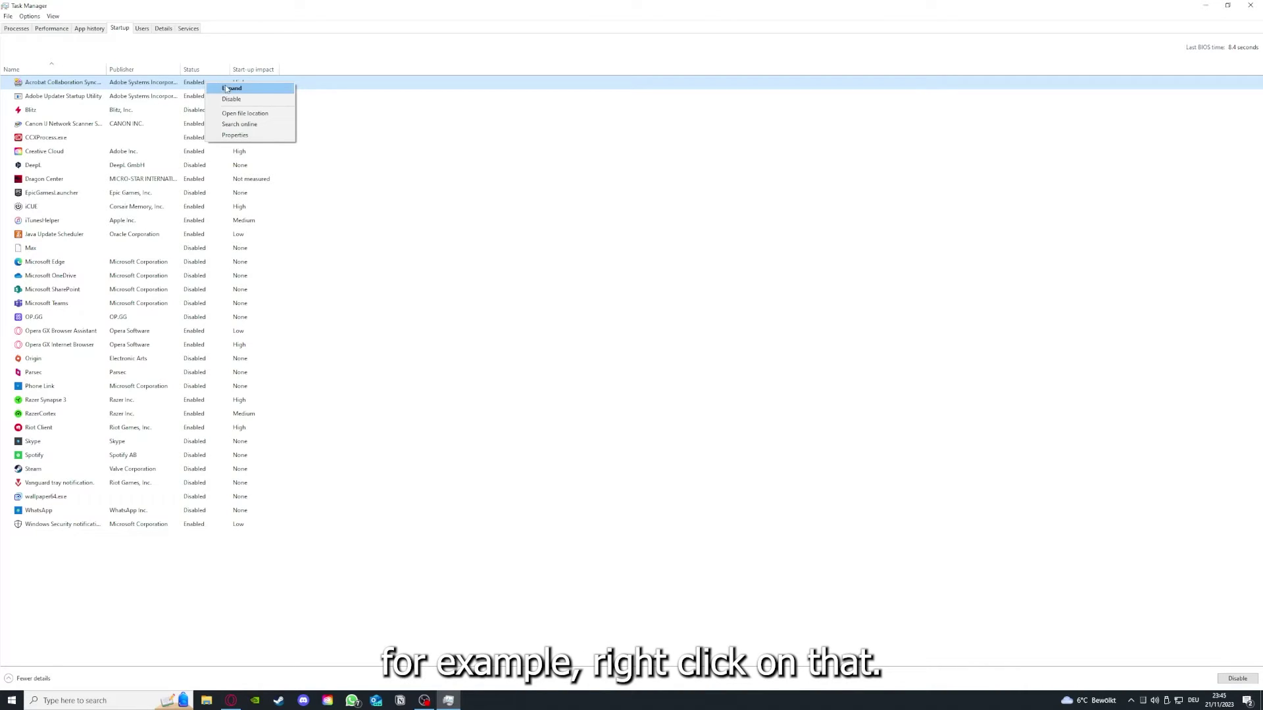
pyautogui.click(441, 133)
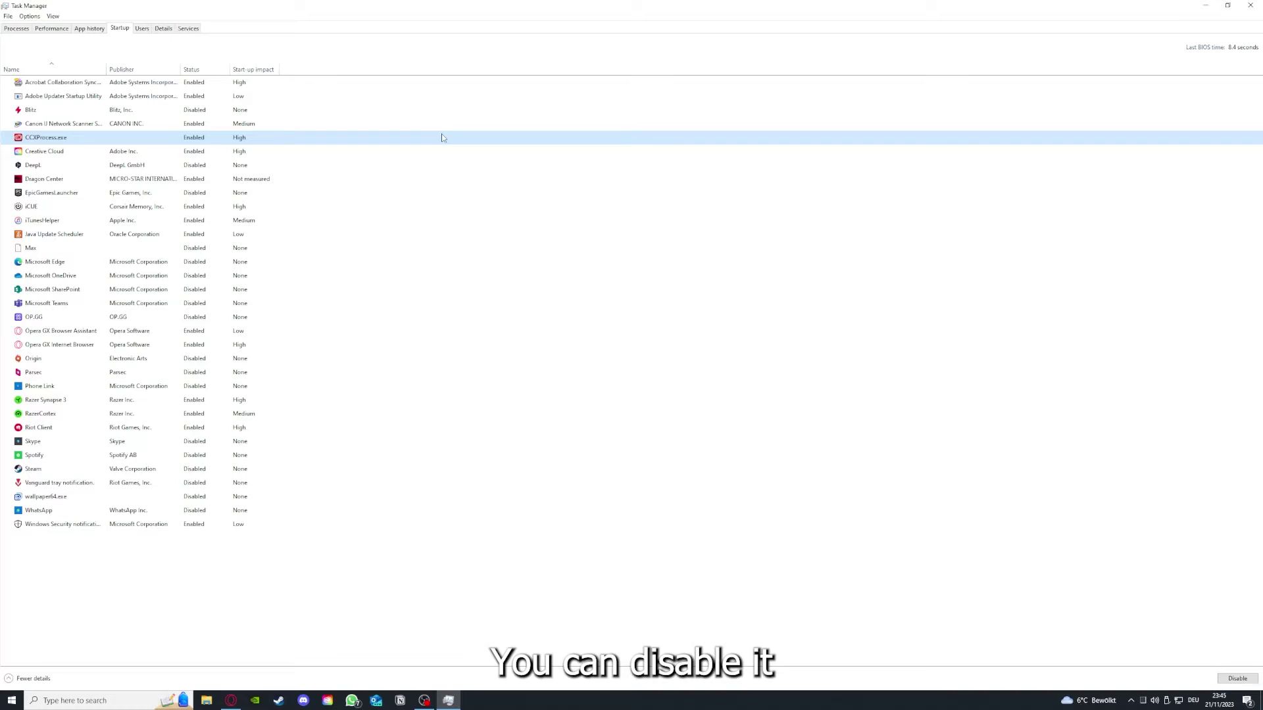
pyautogui.click(659, 276)
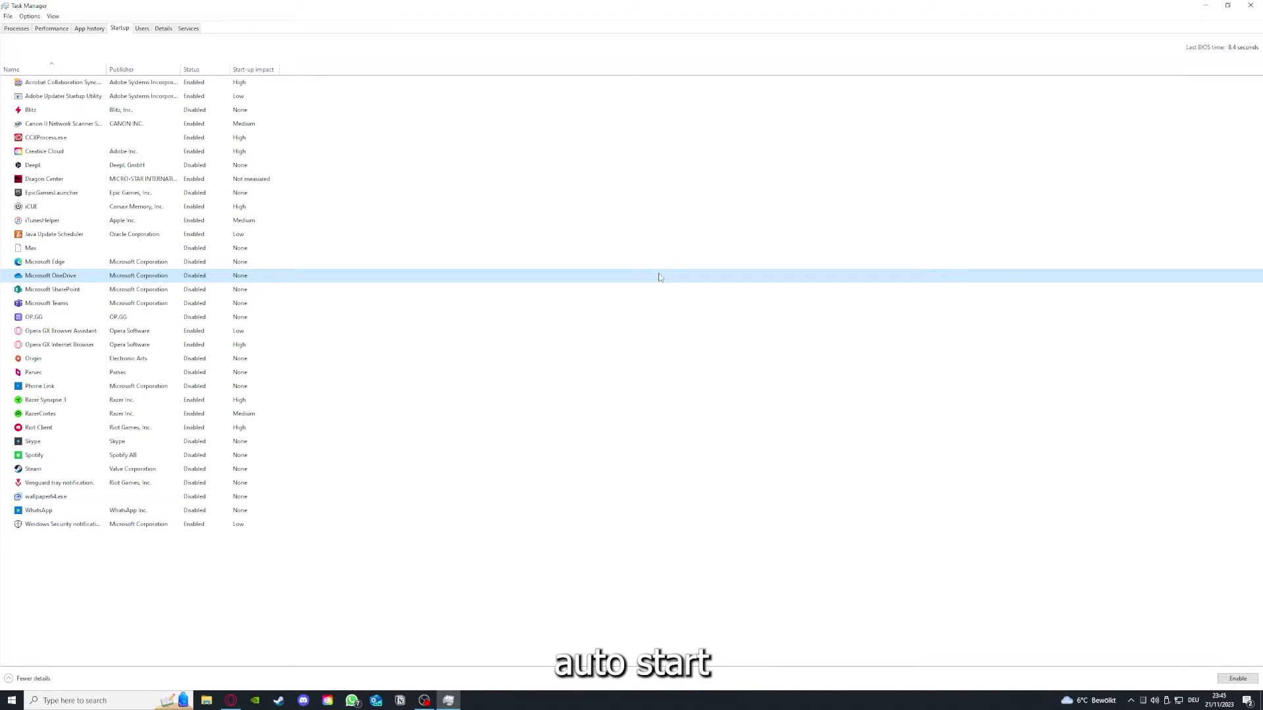
pyautogui.click(79, 84)
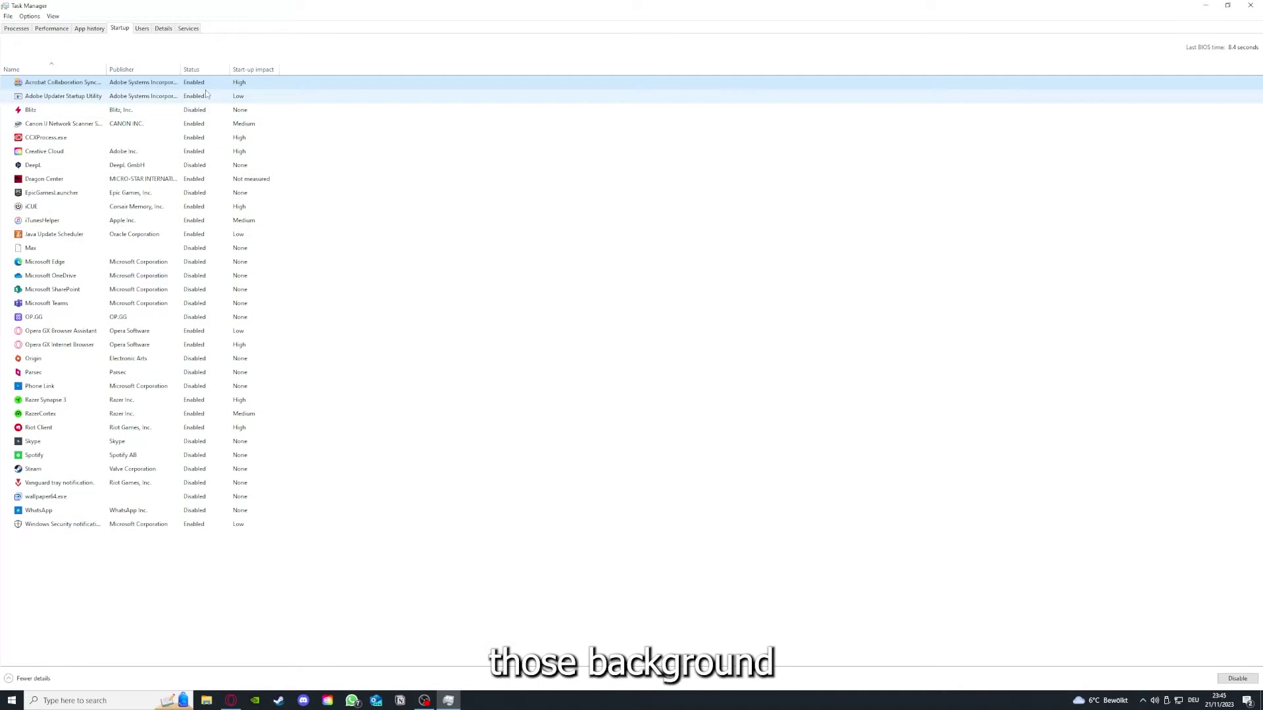
pyautogui.rightClick(309, 287)
pyautogui.click(354, 393)
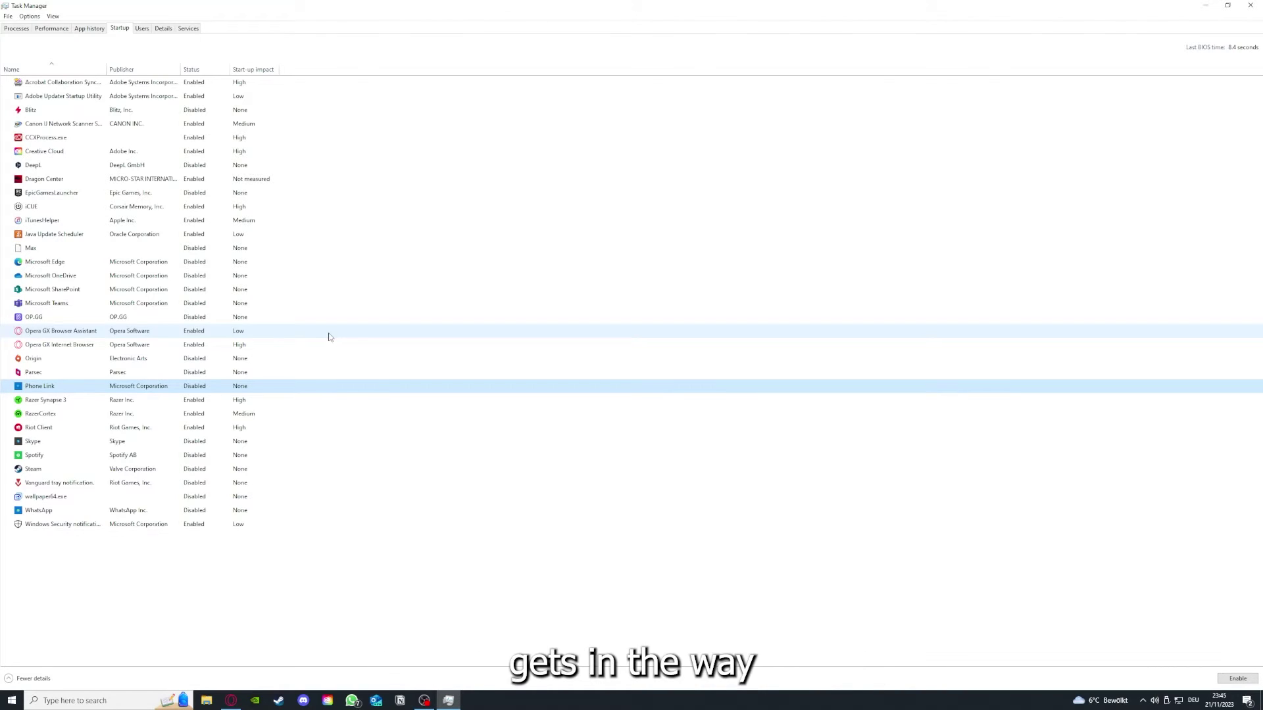
pyautogui.click(277, 226)
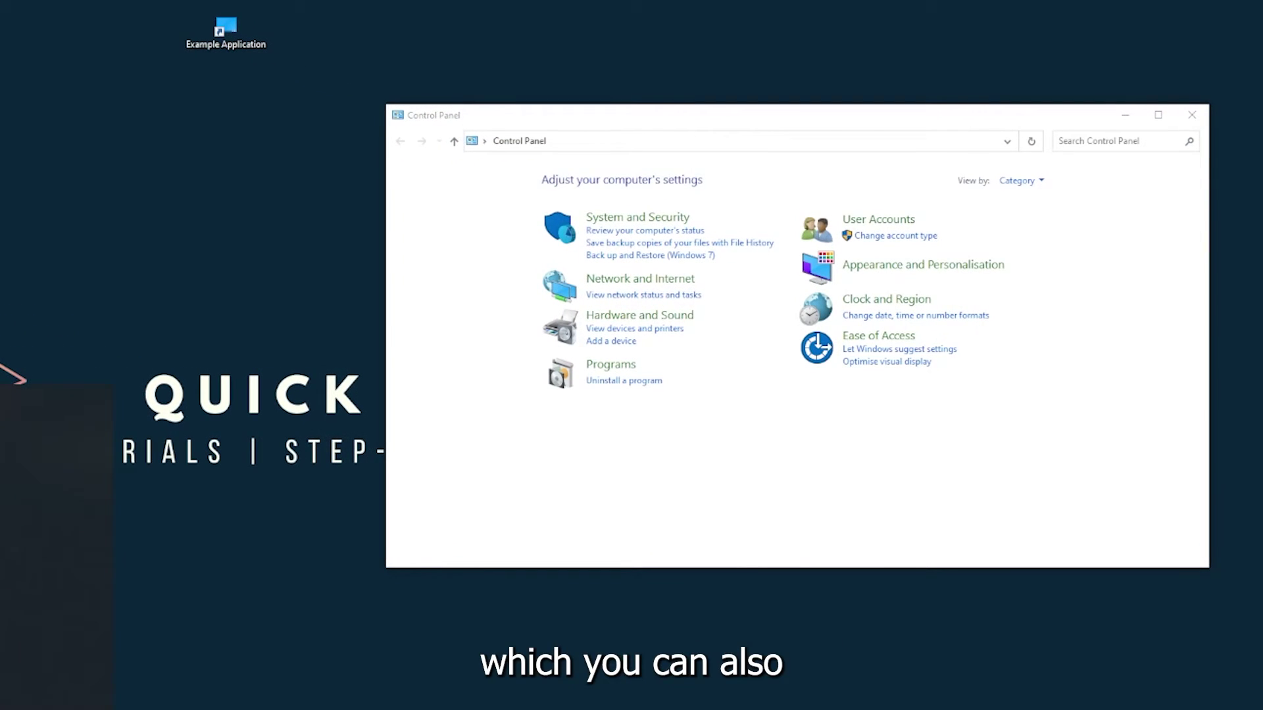
# - Go to Programs, then Programs and Features to list the 175 installed programs
pyautogui.press('super')
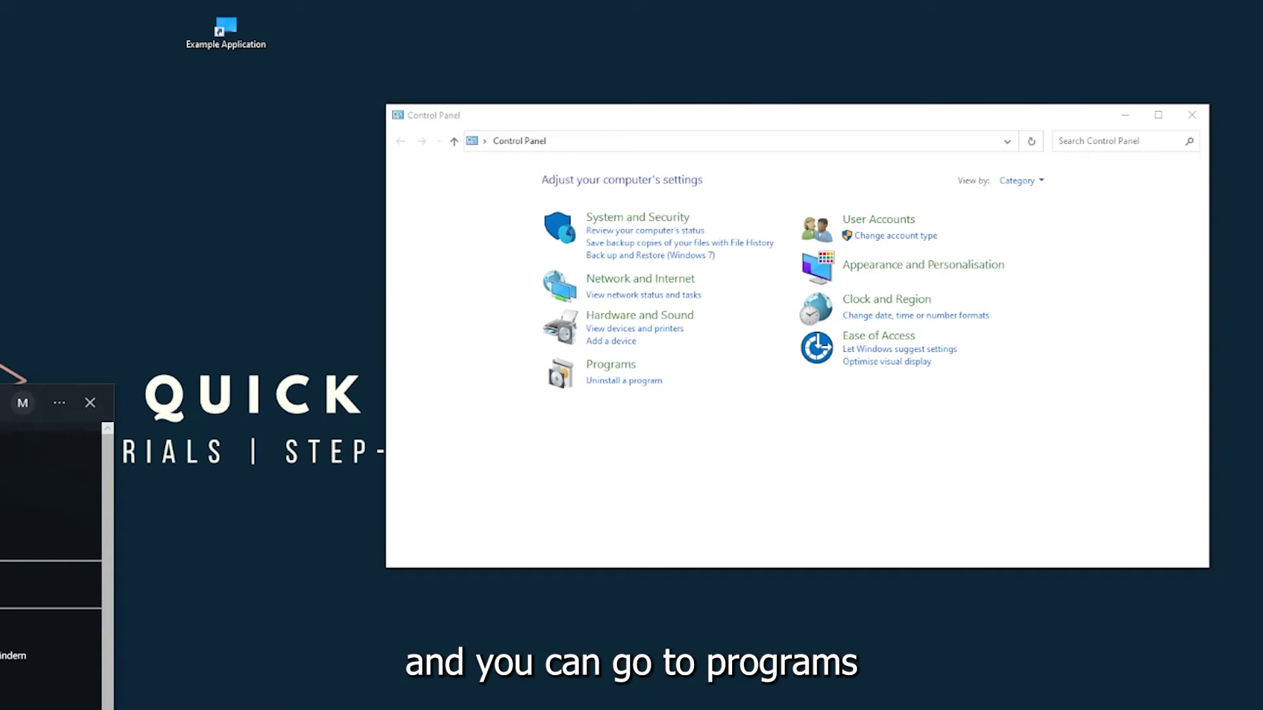
pyautogui.press('Escape')
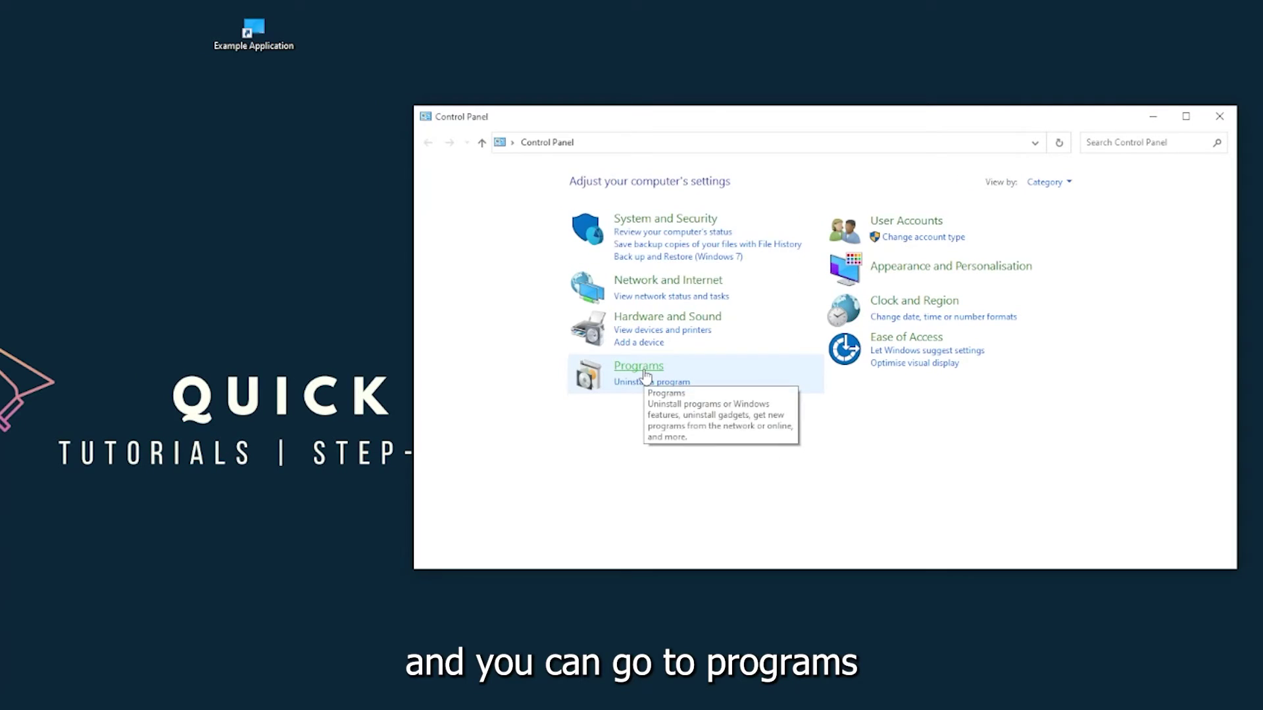
pyautogui.click(644, 374)
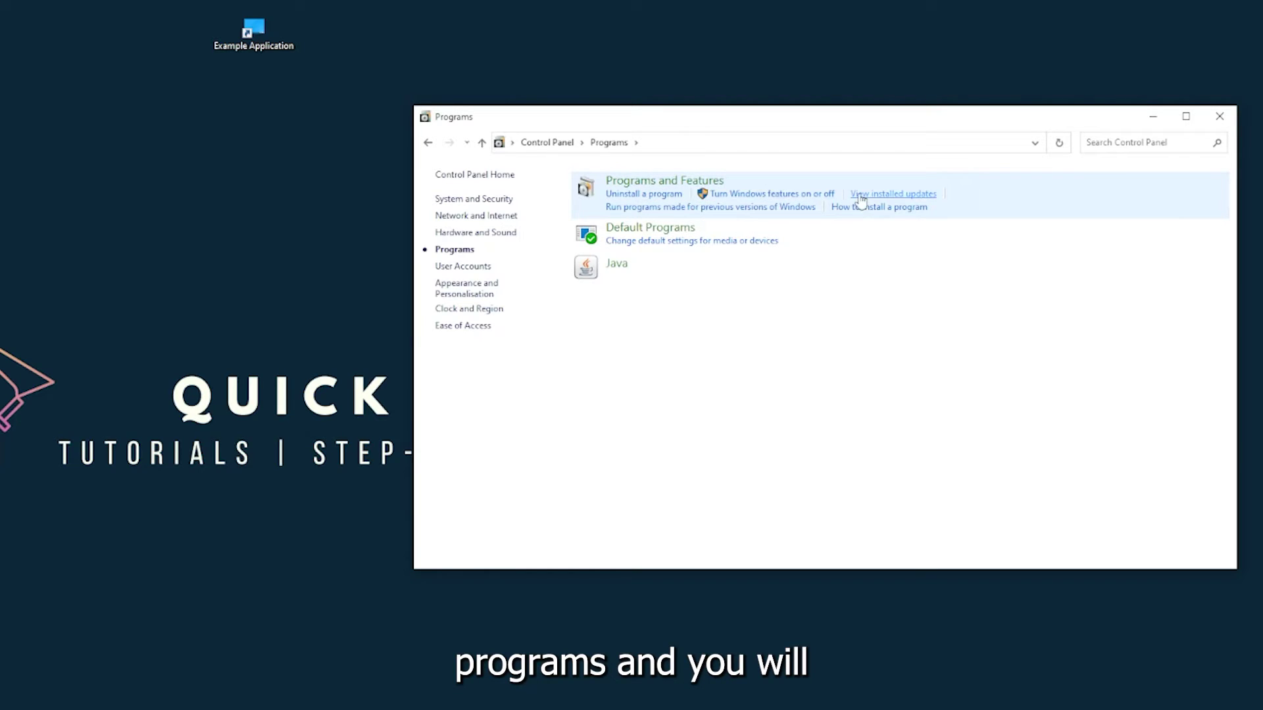
pyautogui.click(682, 187)
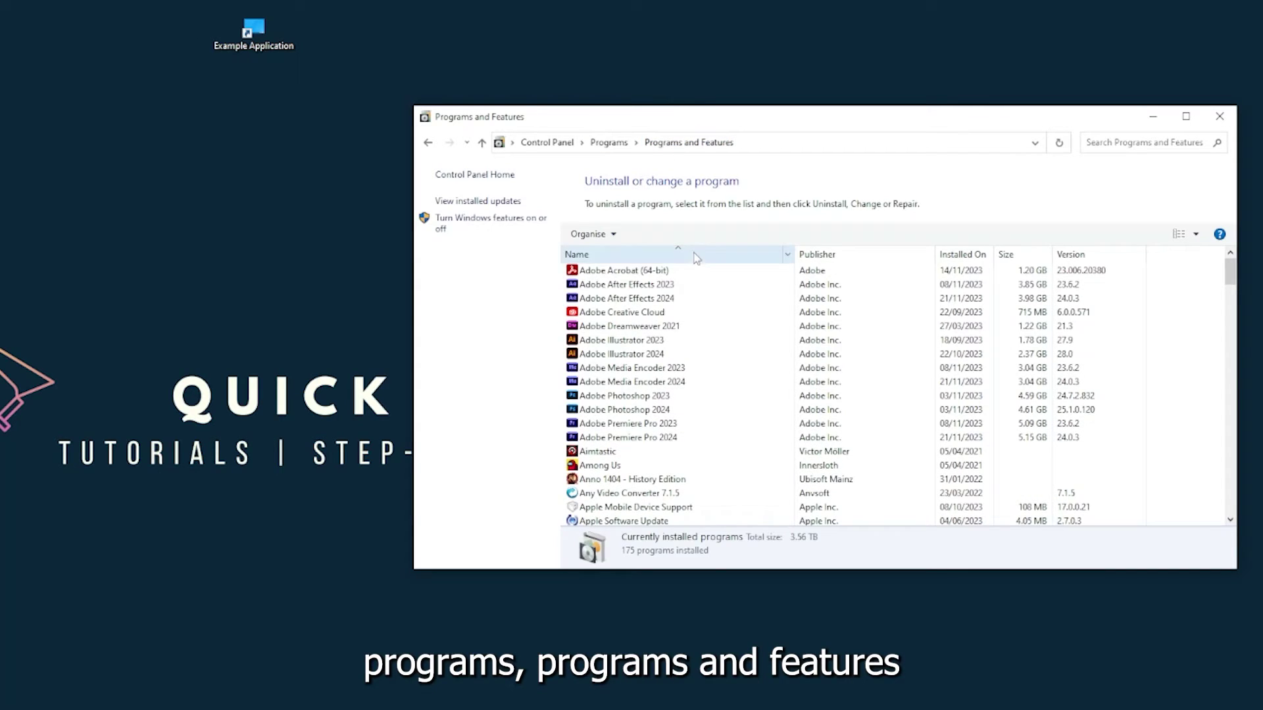
# - Uninstall Overwolf and confirm removing its entry after the uninstall error
pyautogui.scroll(-20, 668, 370)
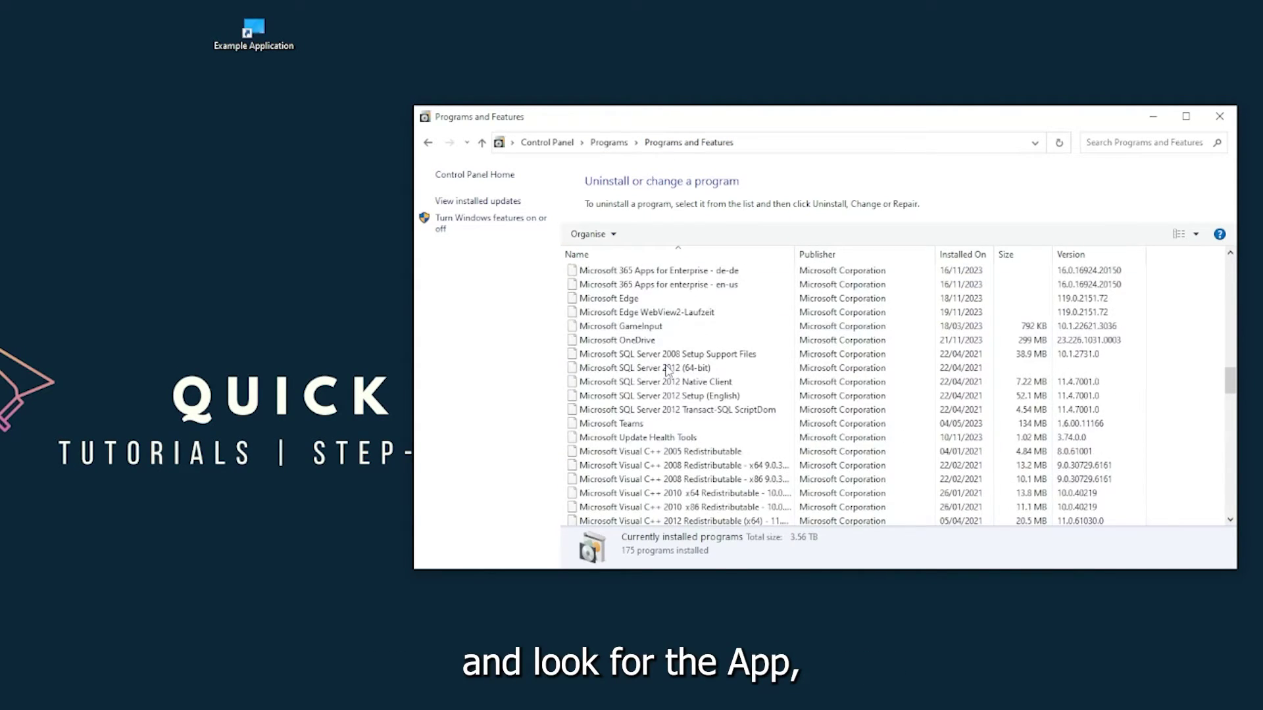
pyautogui.scroll(-20, 668, 370)
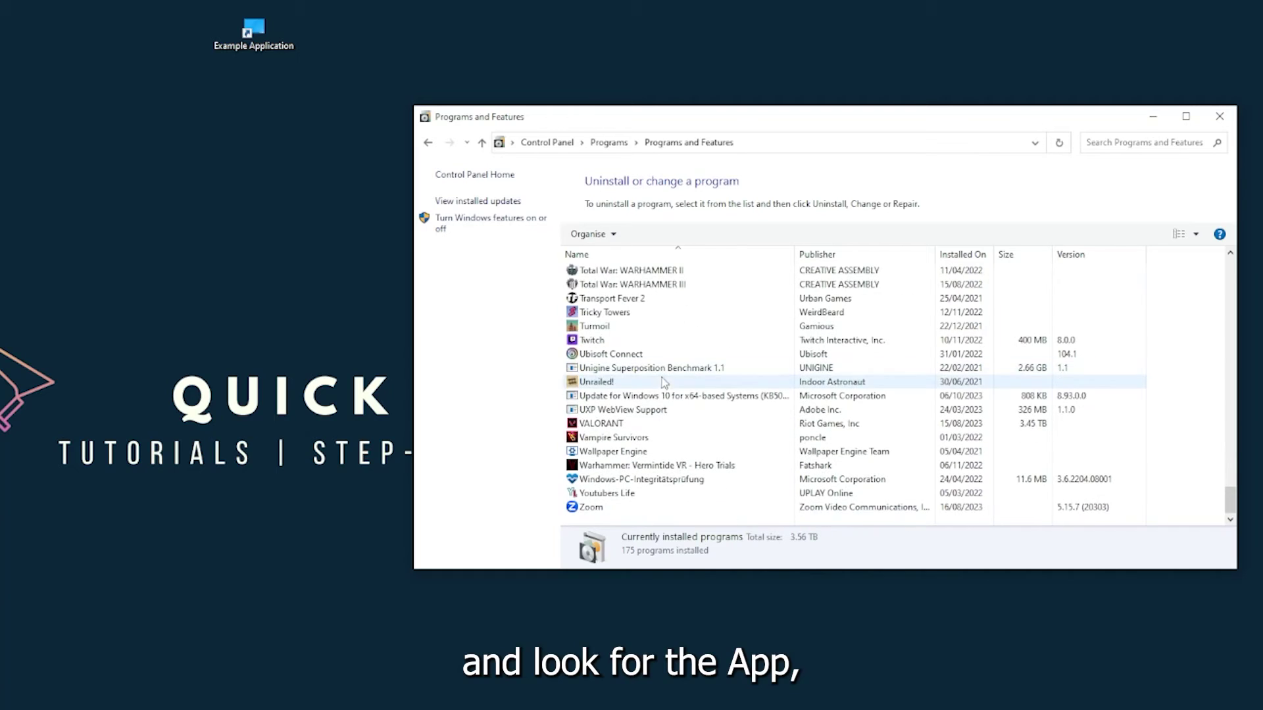
pyautogui.scroll(15, 642, 421)
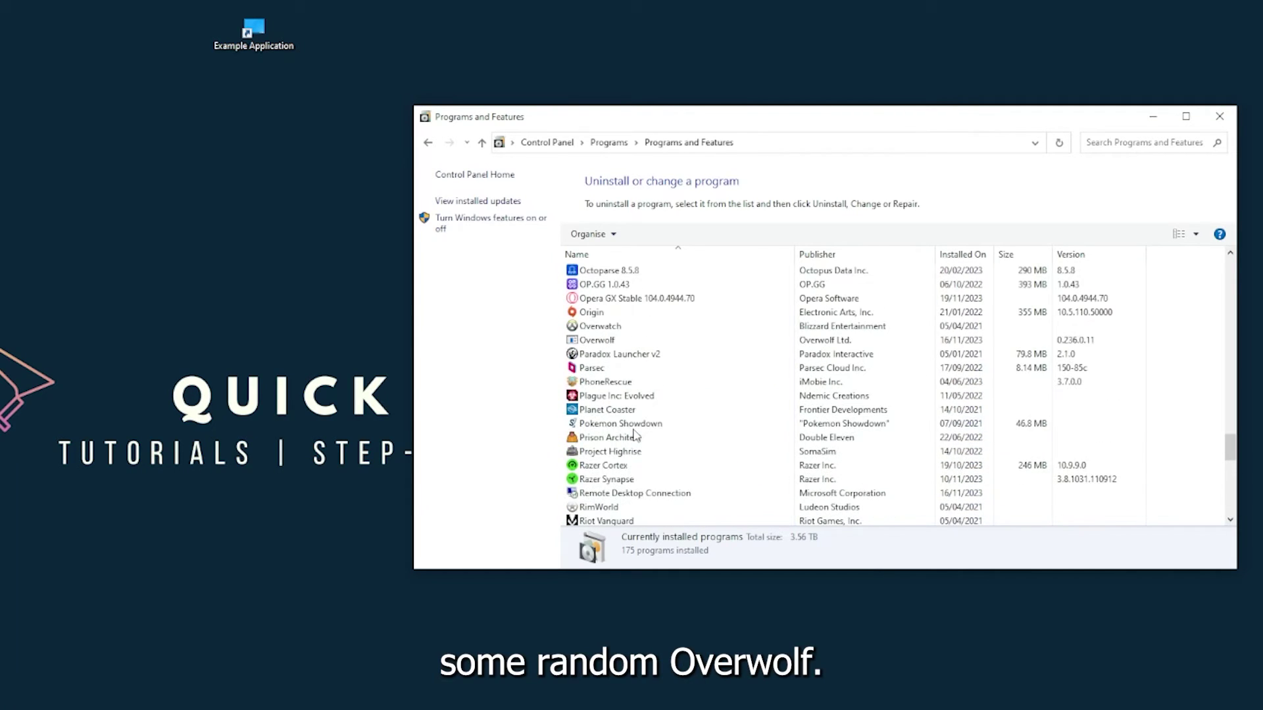
pyautogui.scroll(2, 621, 433)
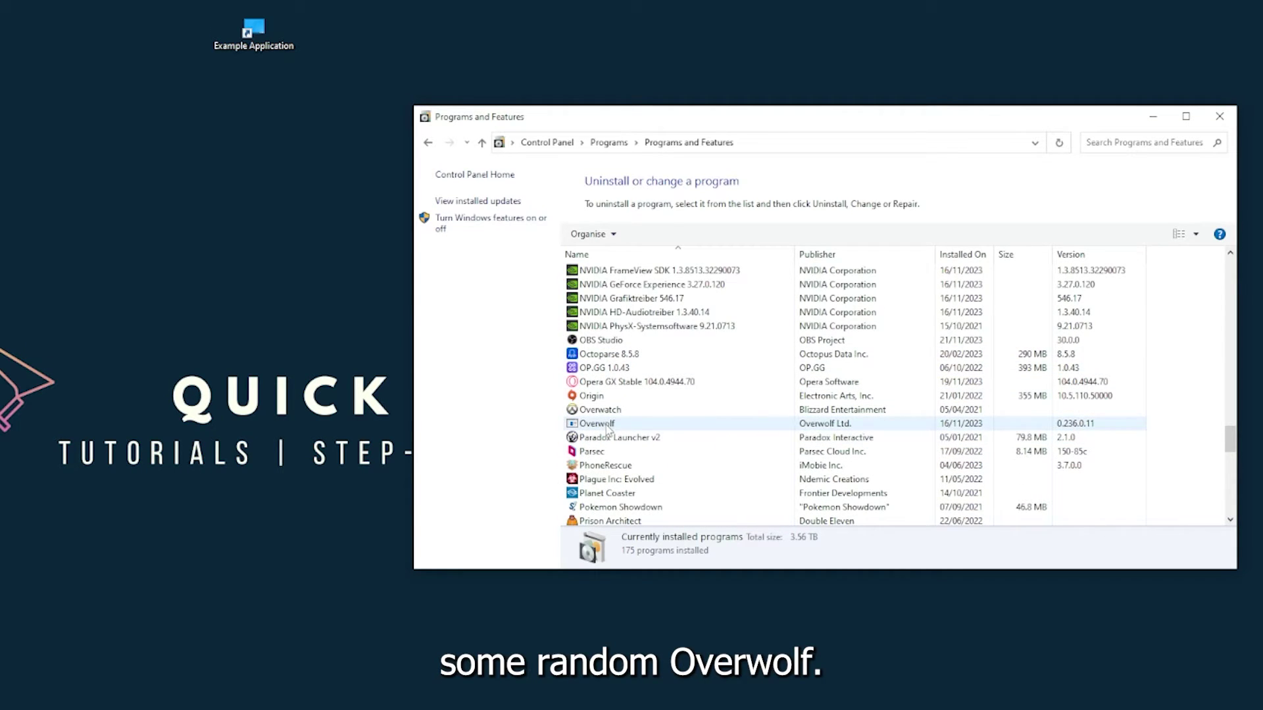
pyautogui.click(608, 428)
pyautogui.rightClick(606, 426)
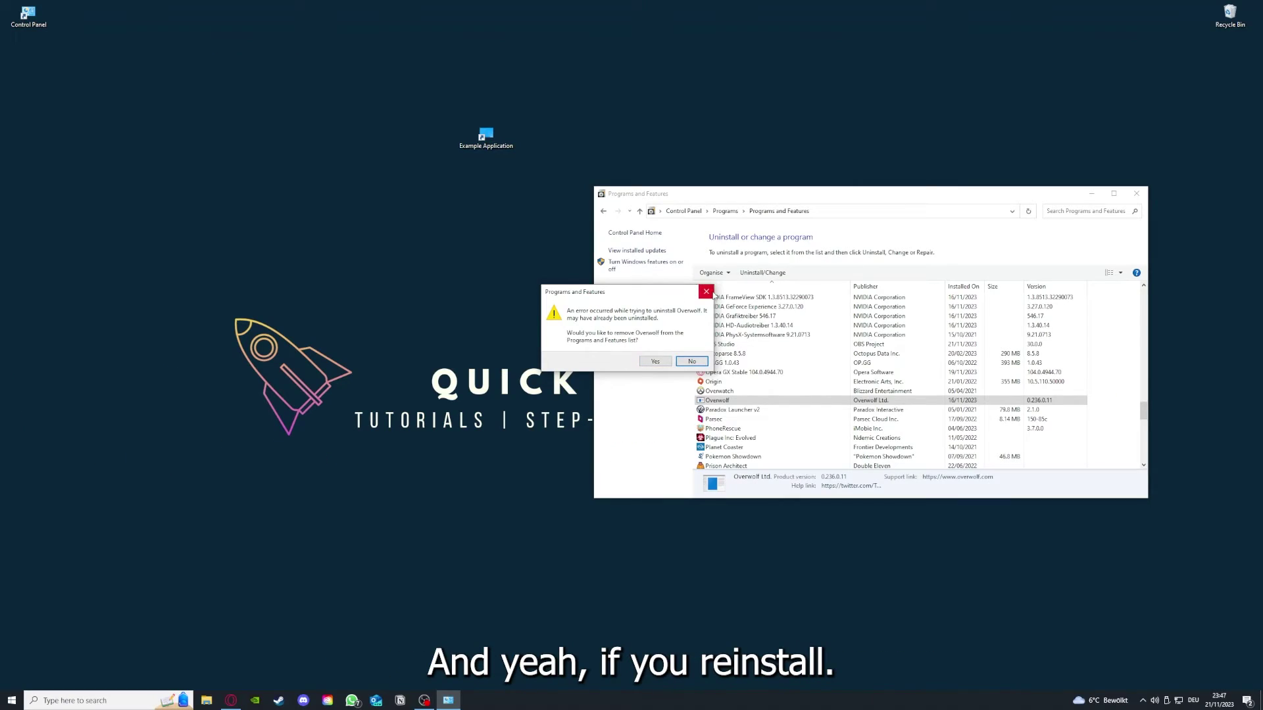
pyautogui.click(707, 292)
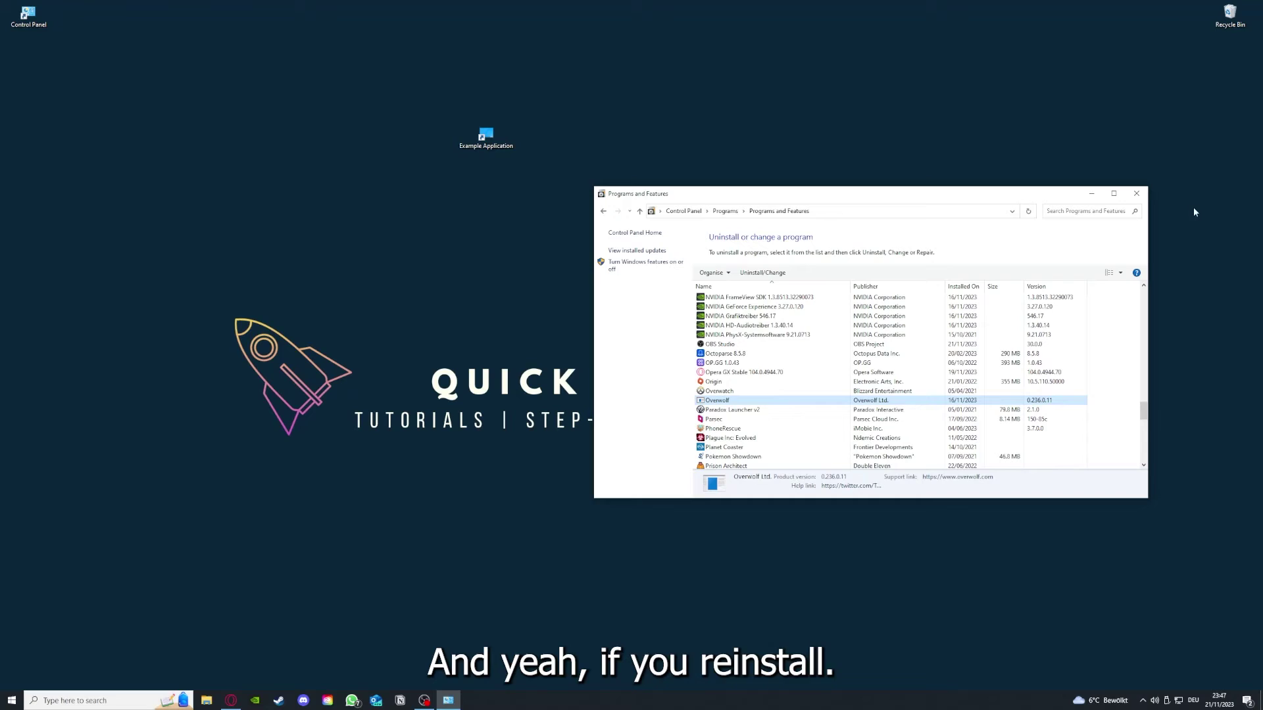
# - Close the Programs and Features window to return to the desktop
pyautogui.click(1136, 193)
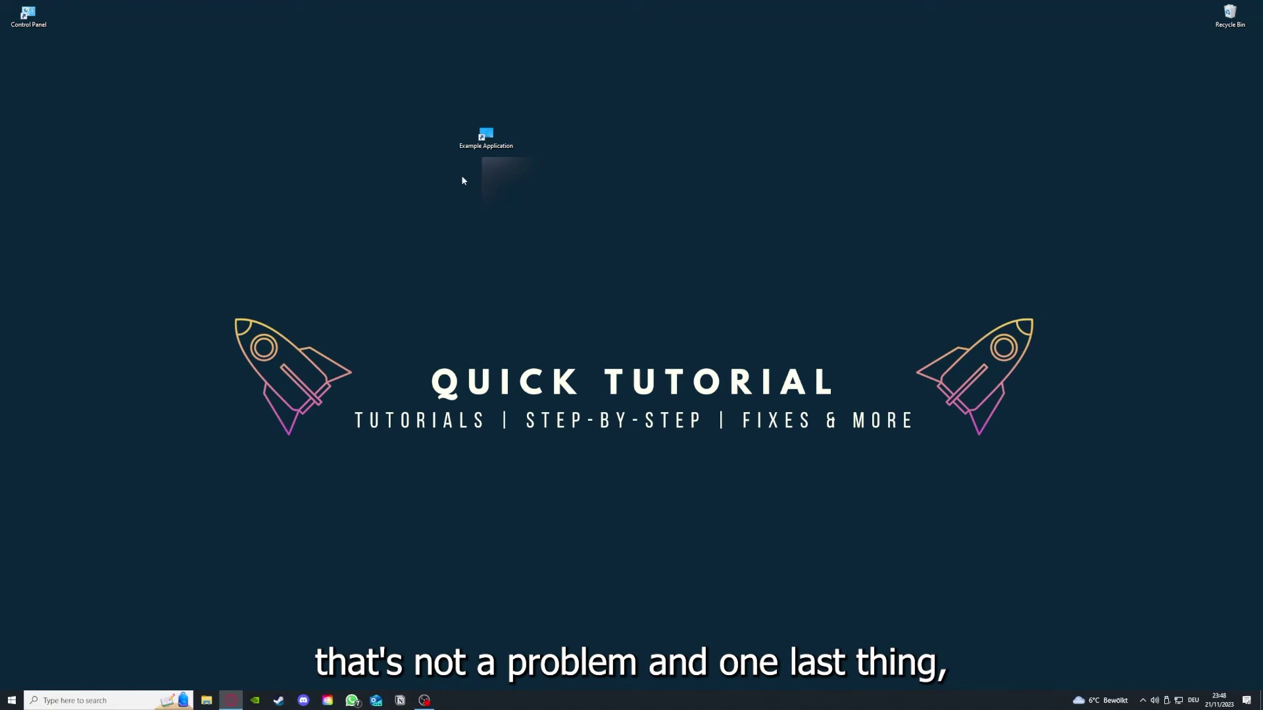
# - Open Example Application's Properties, browse Security and Previous Versions, then return to the Shortcut tab
pyautogui.rightClick(479, 132)
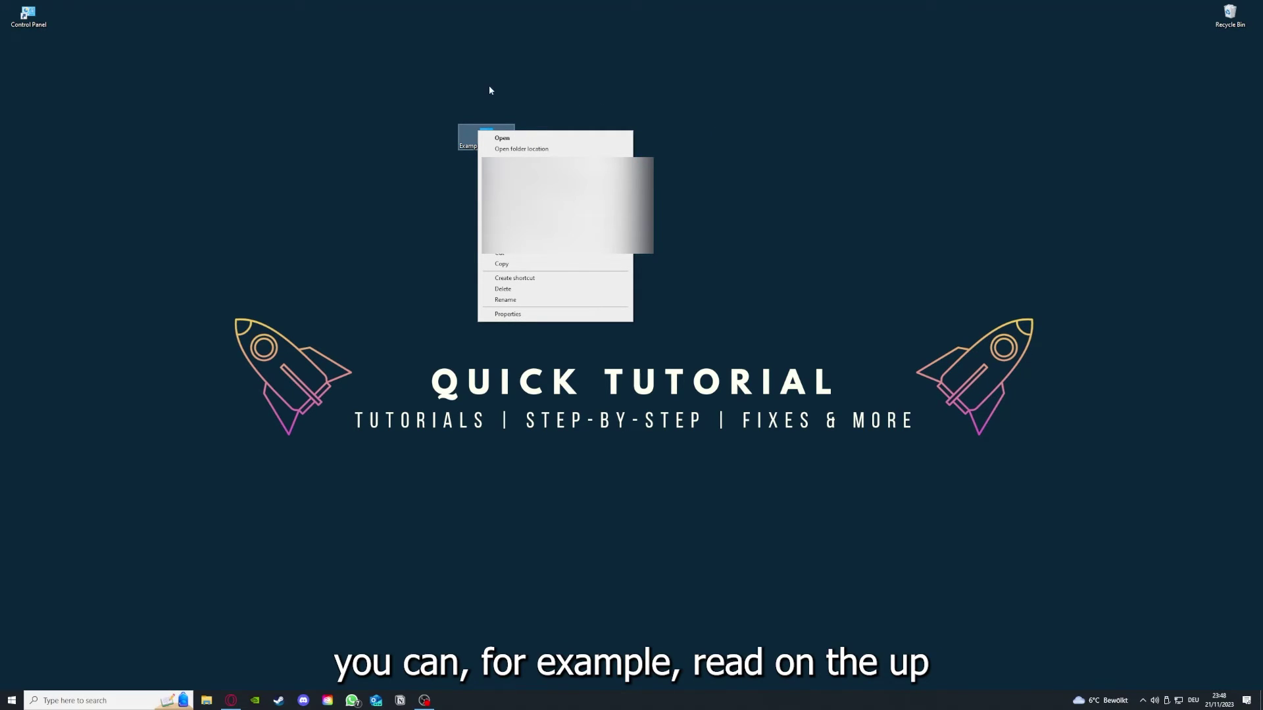
pyautogui.click(506, 315)
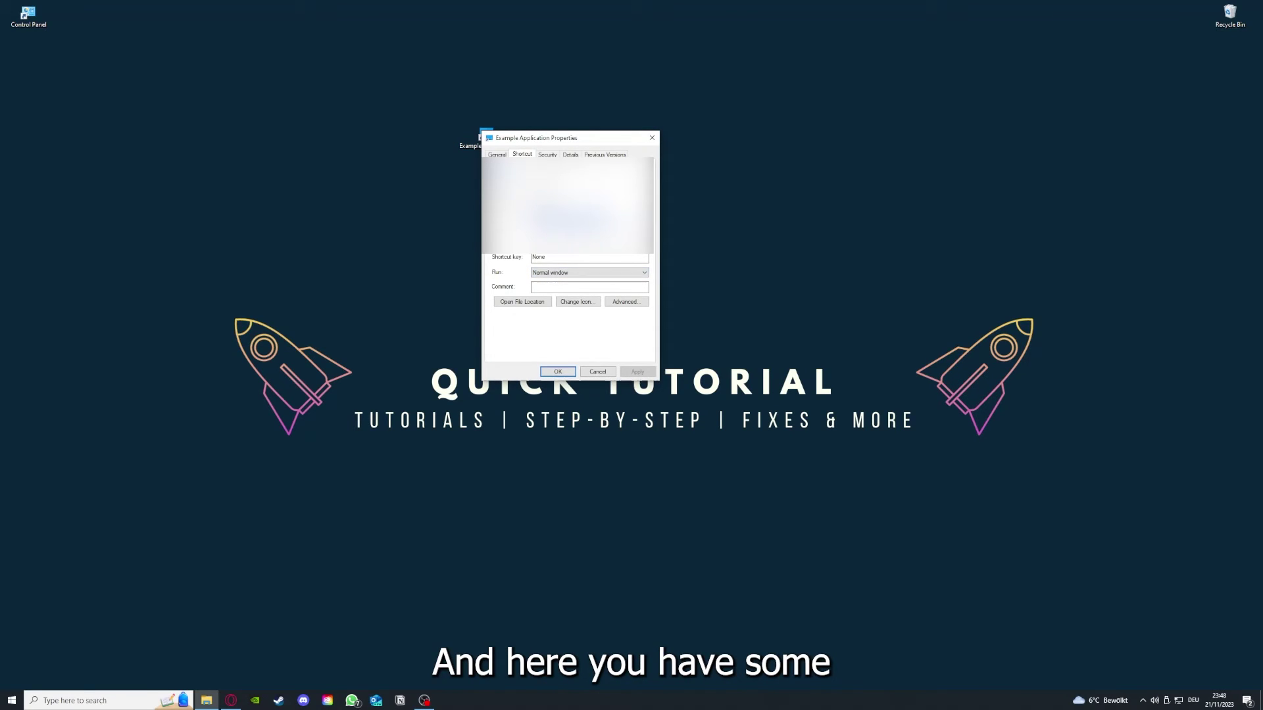
pyautogui.hotkey('ctrl', 'Tab')
pyautogui.hotkey('ctrl', 'Tab')
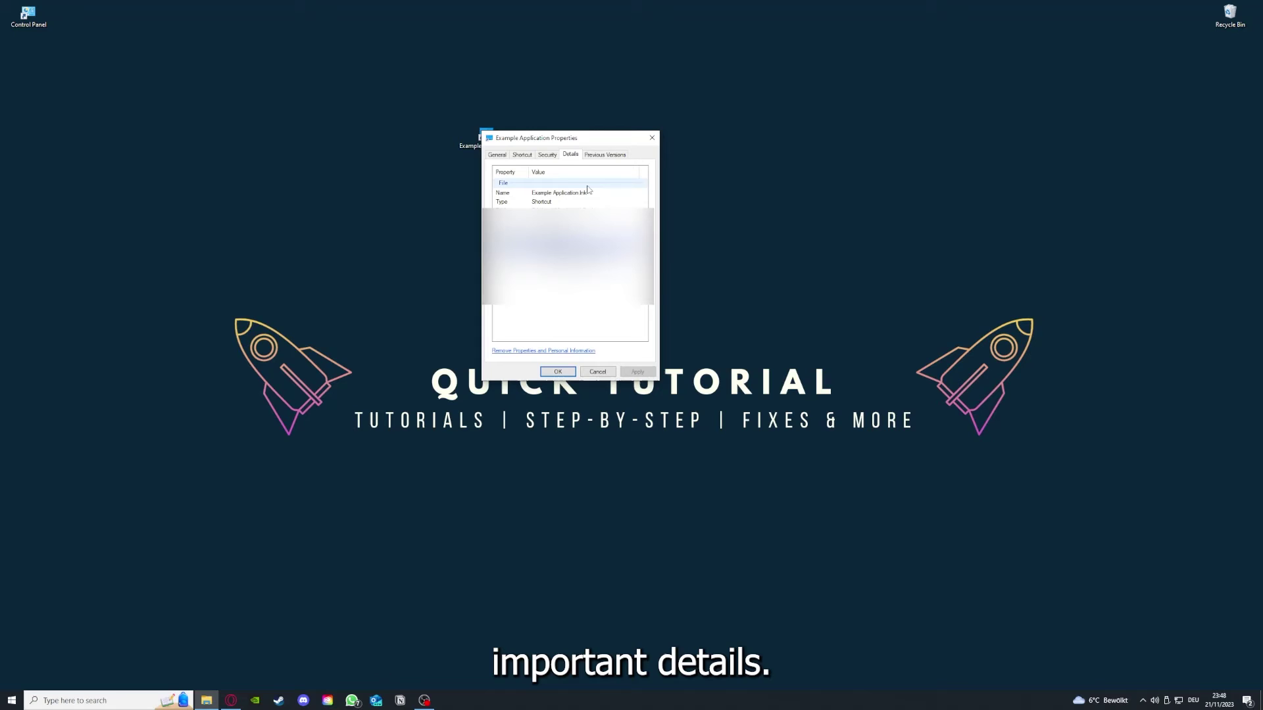
pyautogui.moveTo(573, 139); pyautogui.dragTo(667, 181)
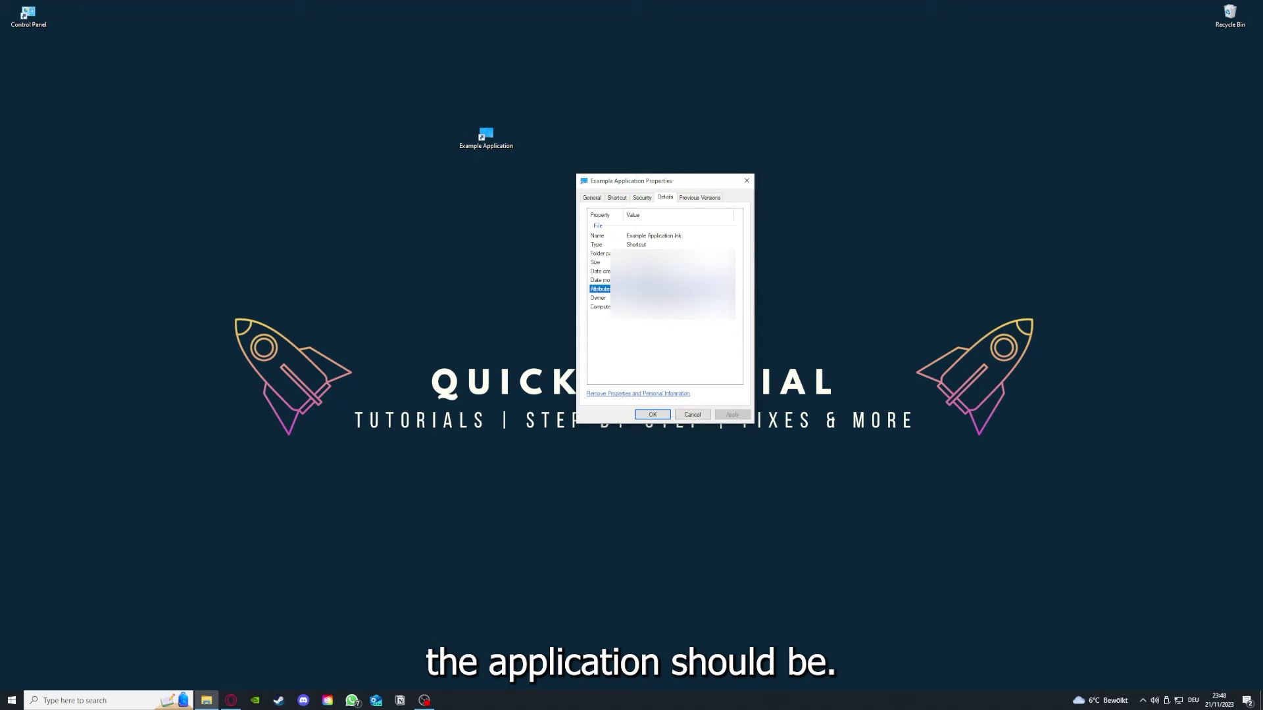
pyautogui.click(706, 200)
pyautogui.click(616, 199)
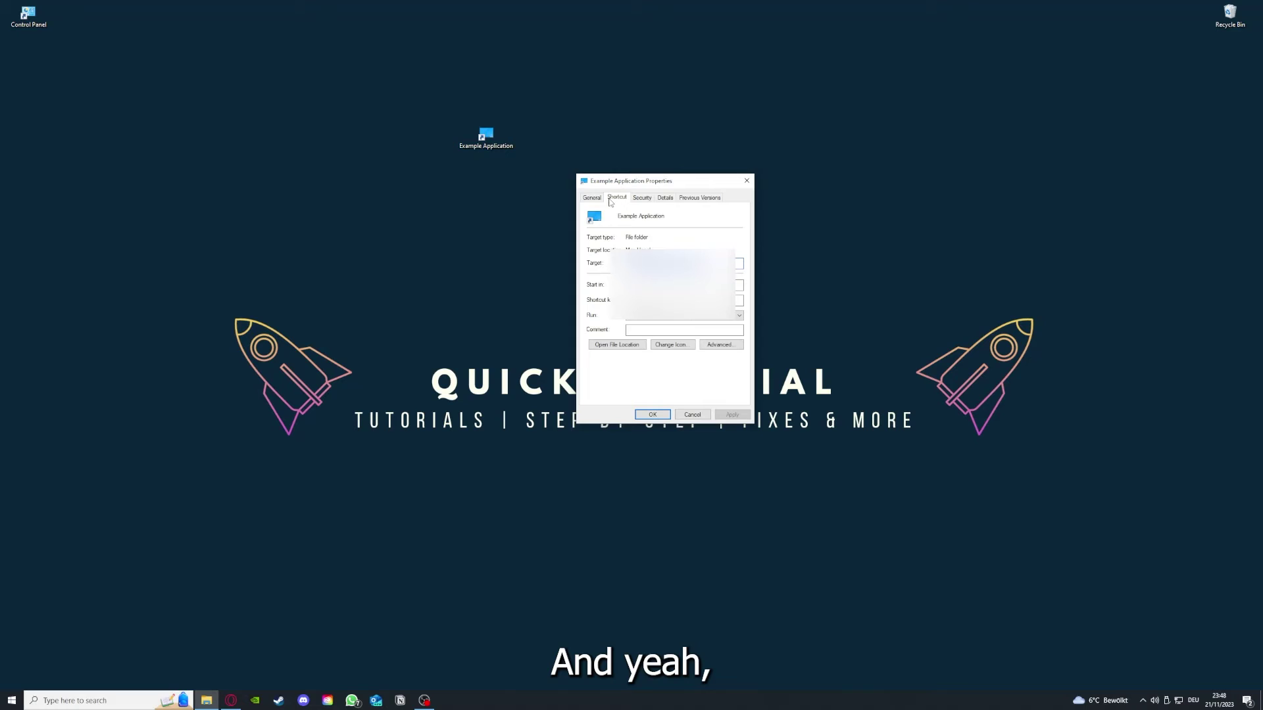
# - Open the shortcut's file location on This PC and drag the window lower
pyautogui.click(607, 346)
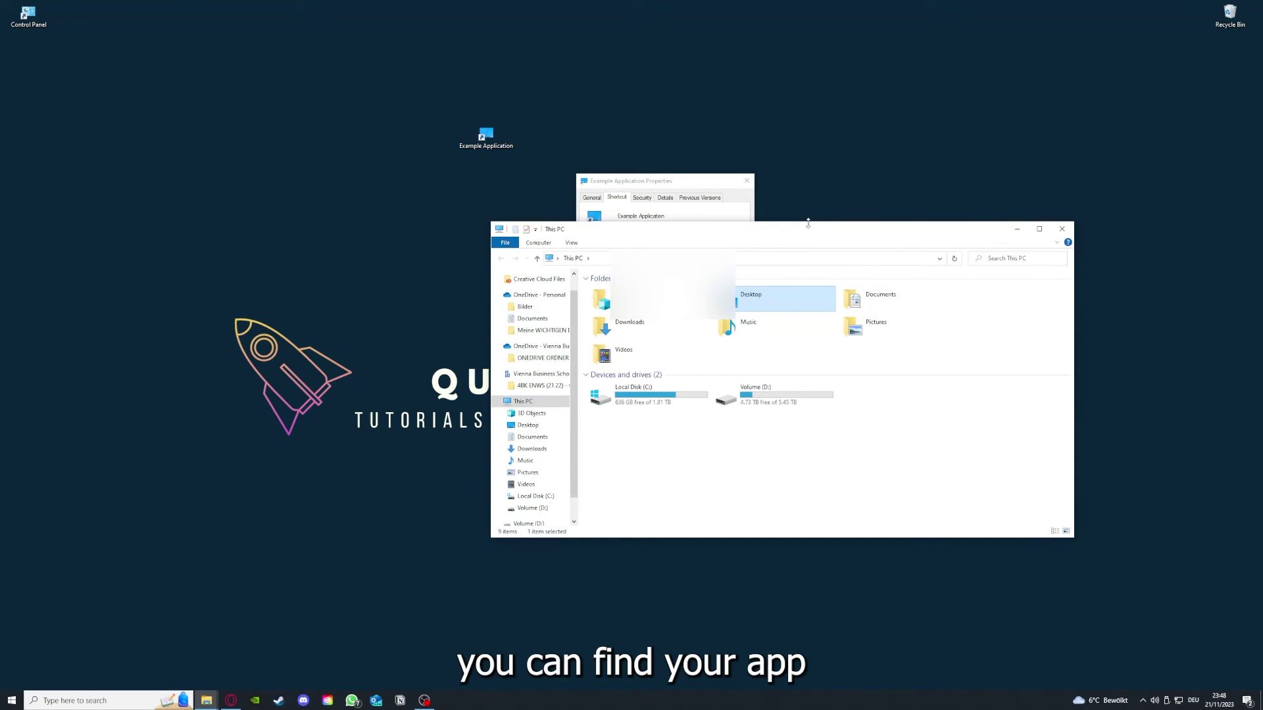
pyautogui.moveTo(810, 228); pyautogui.dragTo(669, 364)
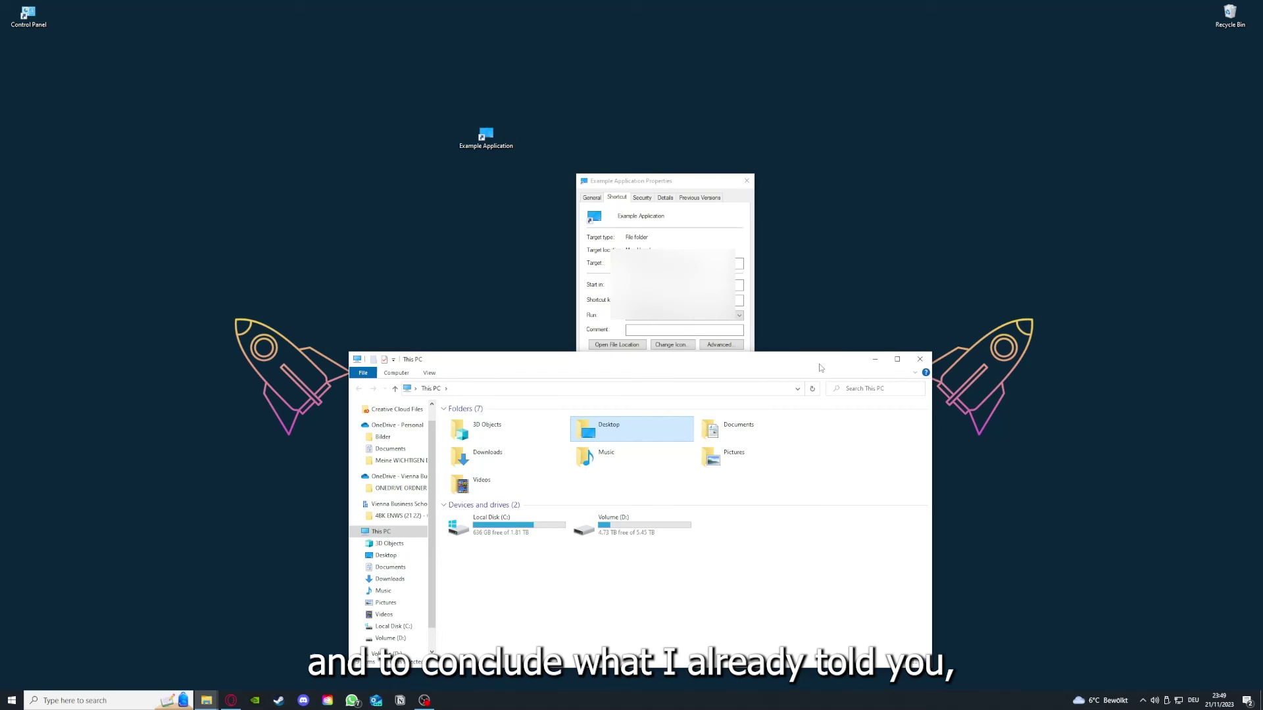
# - Close the This PC window and the Example Application Properties dialog
pyautogui.click(920, 360)
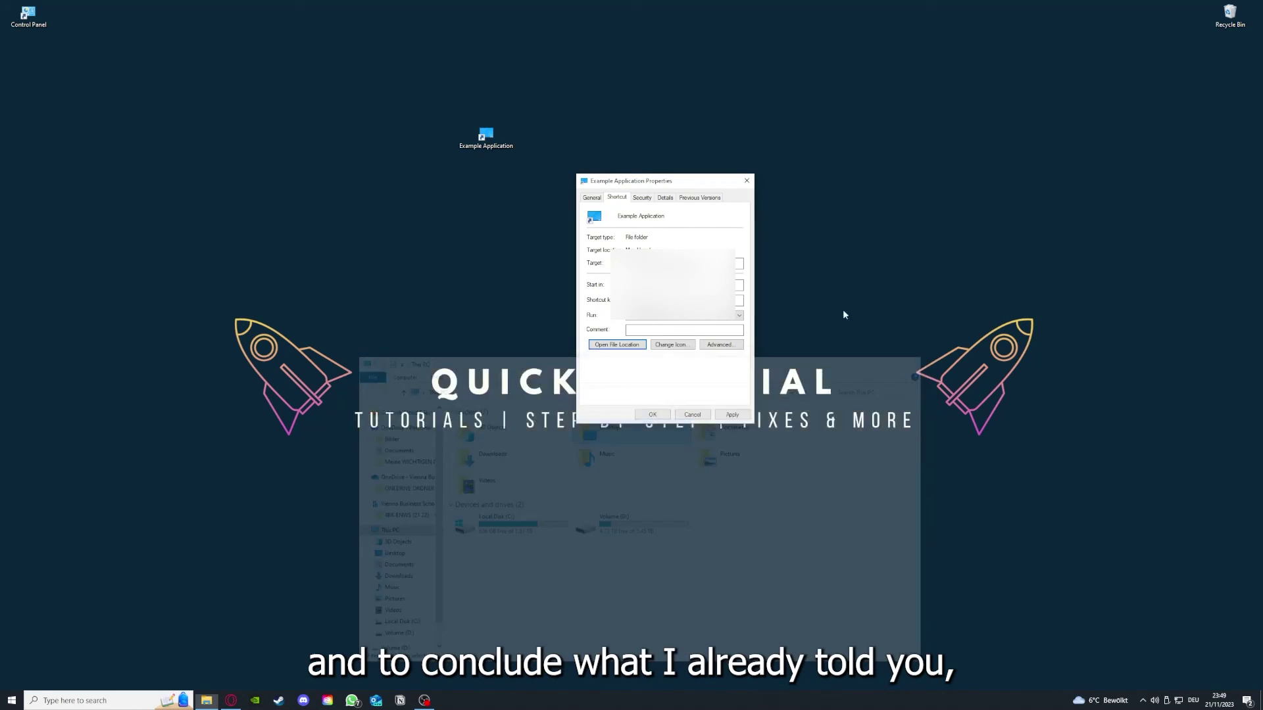
pyautogui.click(746, 181)
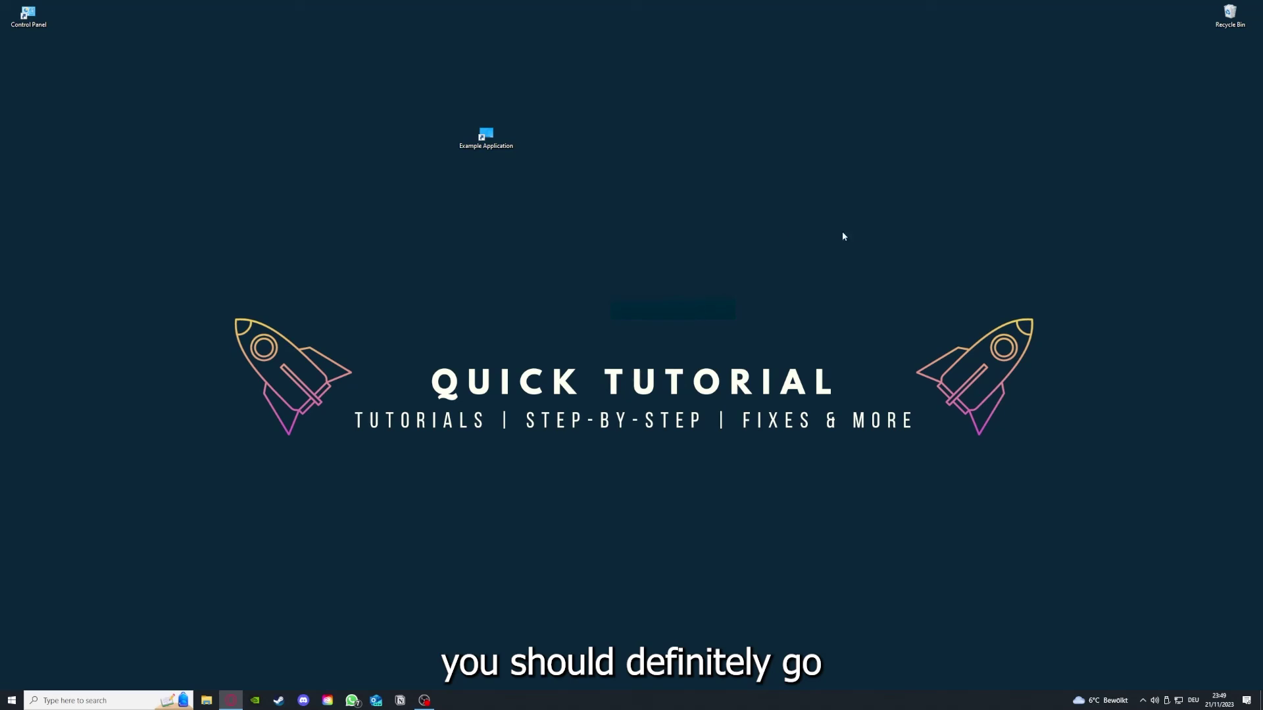